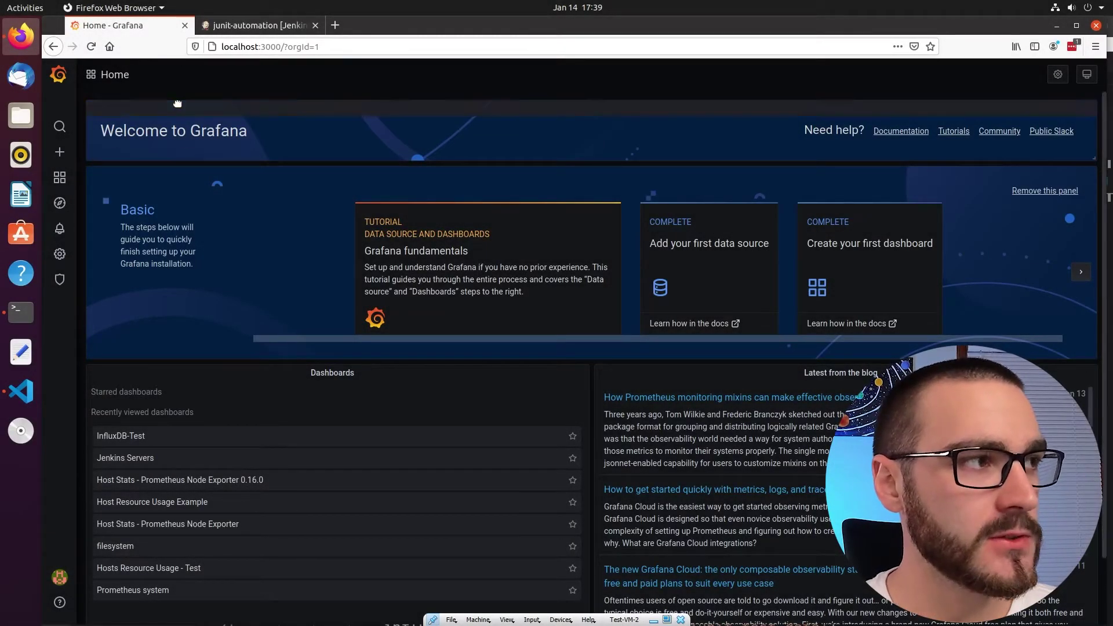
- Create a new dashboard from Dashboards > Manage and add its first empty panel
{"action": "mouse_move", "coordinate": [64, 180]}
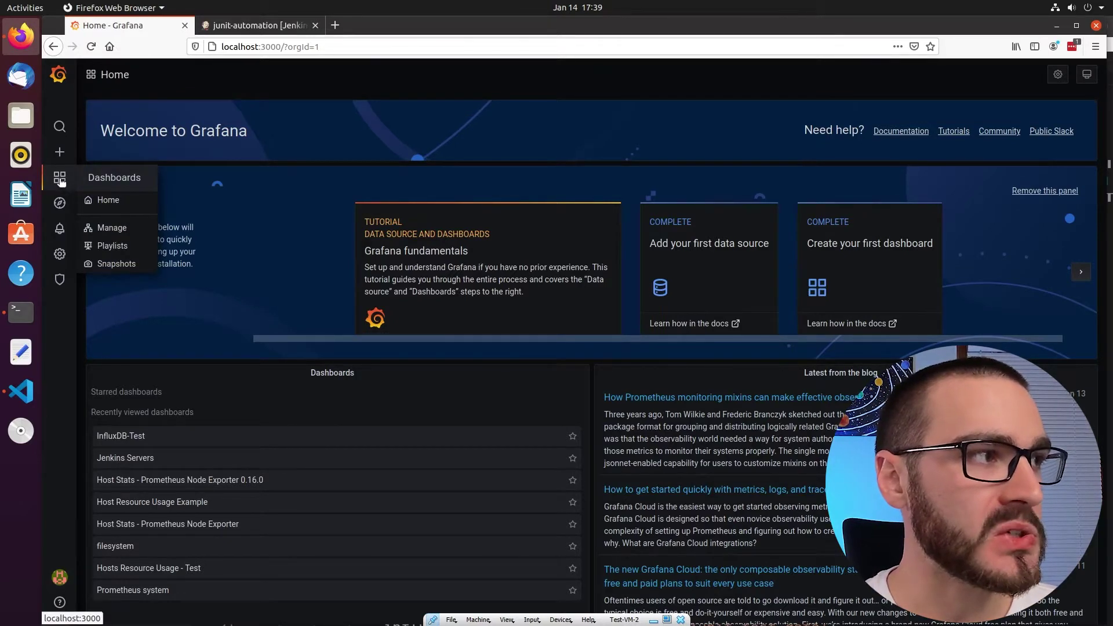
{"action": "left_click", "coordinate": [135, 234]}
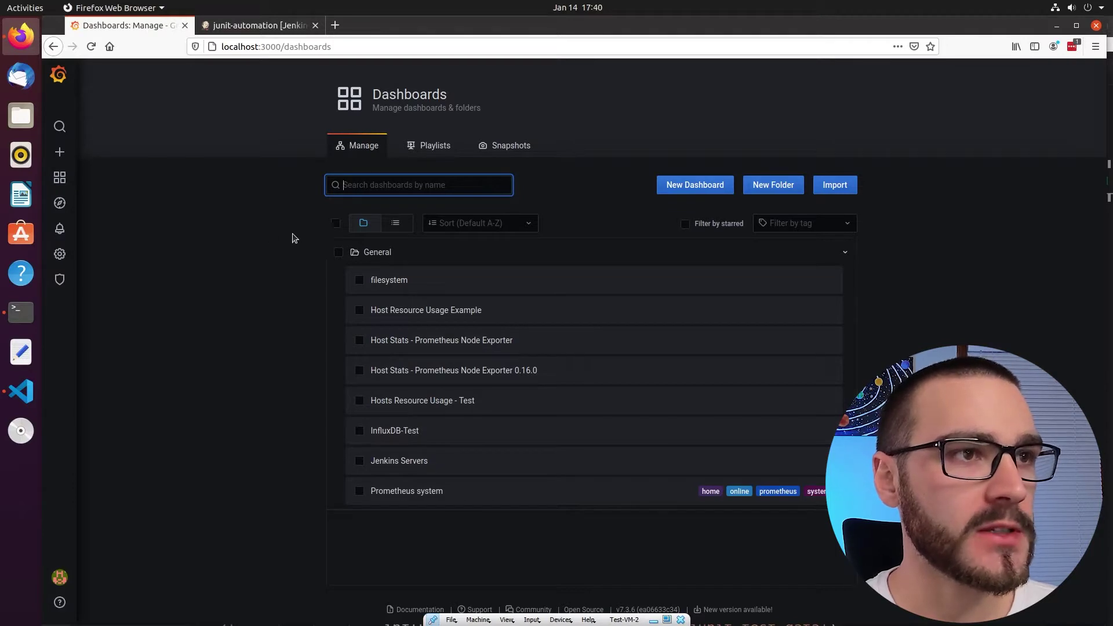
{"action": "left_click", "coordinate": [672, 191]}
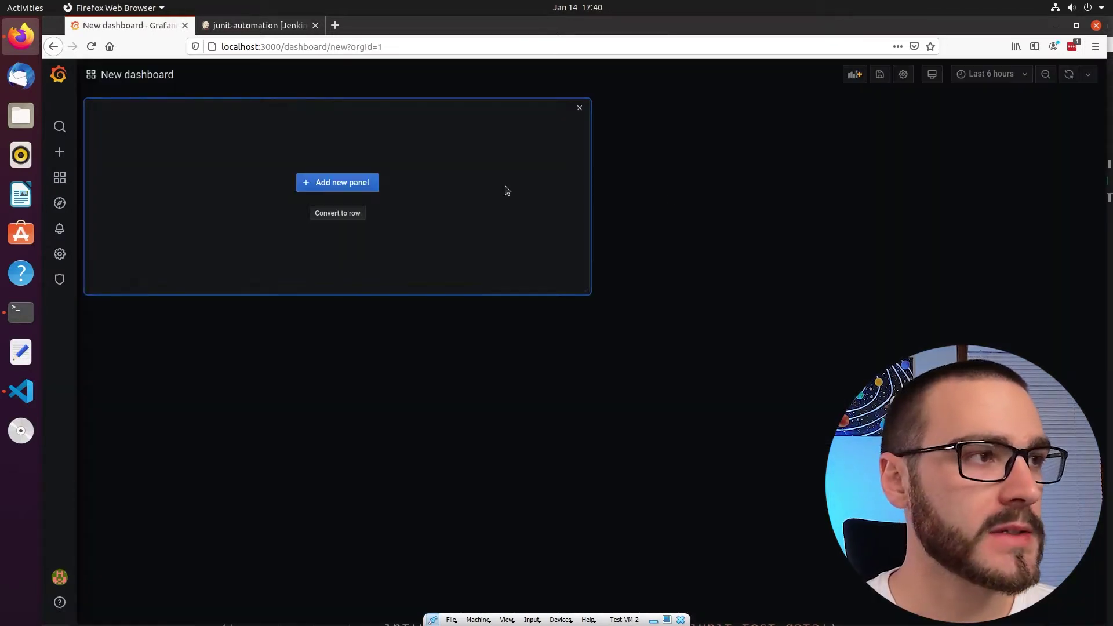
{"action": "left_click", "coordinate": [355, 183]}
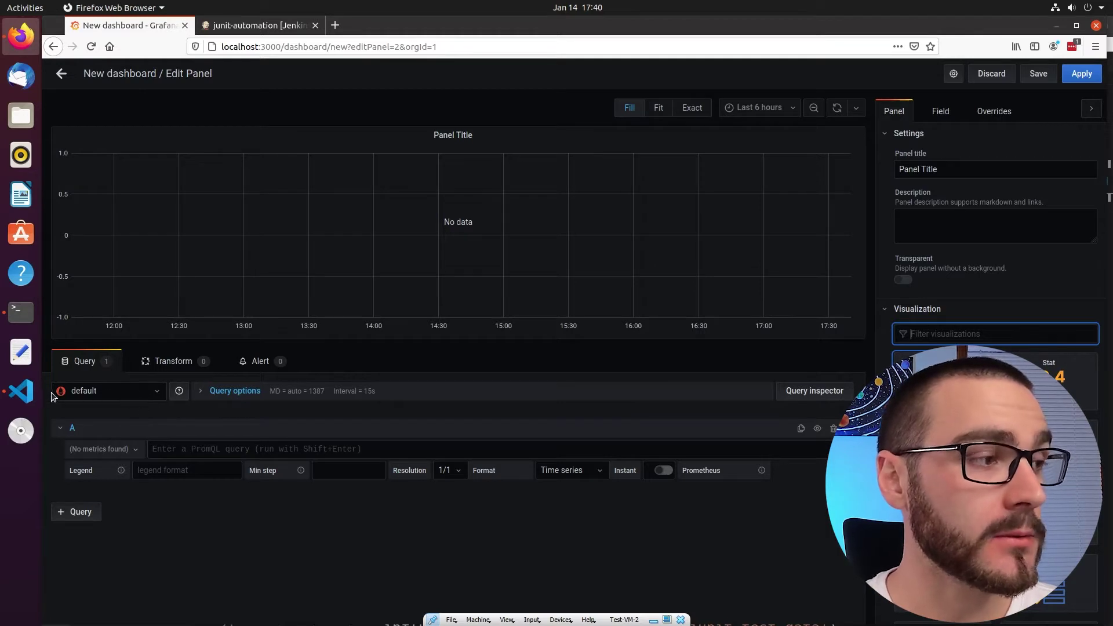
- Set the panel query's data source to JUnit-test-data and switch it to raw query editing
{"action": "left_click", "coordinate": [149, 399]}
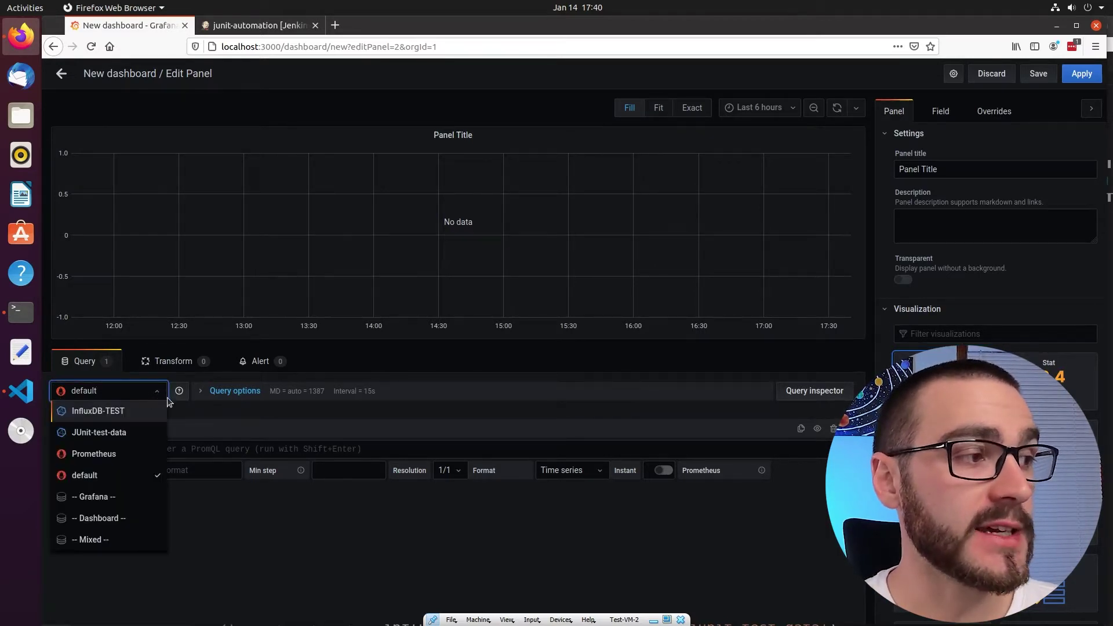
{"action": "left_click", "coordinate": [150, 434]}
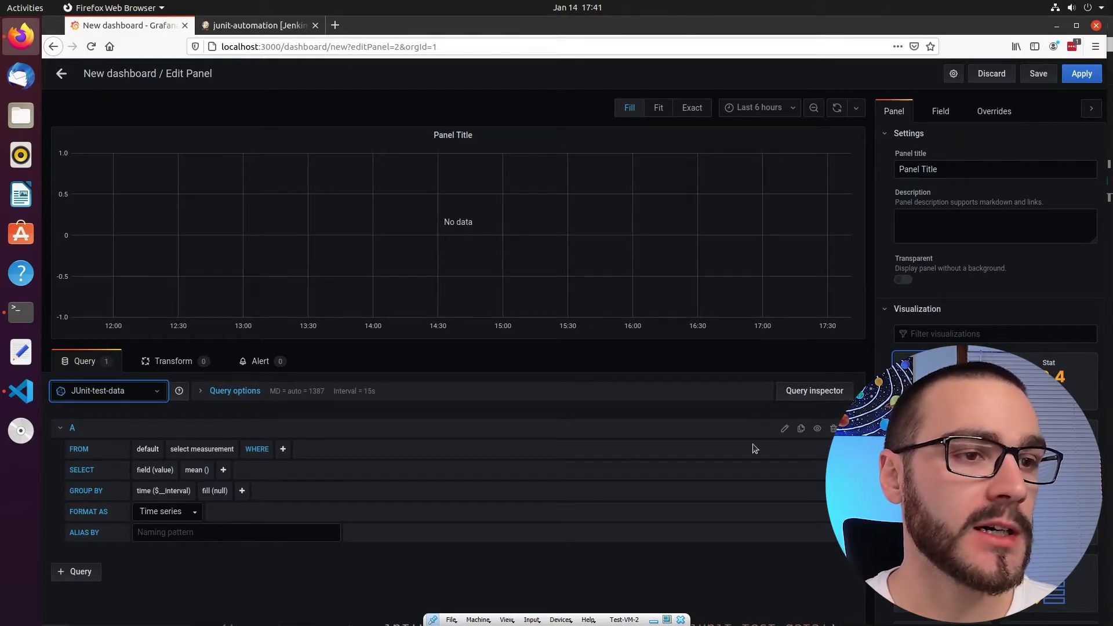
{"action": "left_click", "coordinate": [785, 430]}
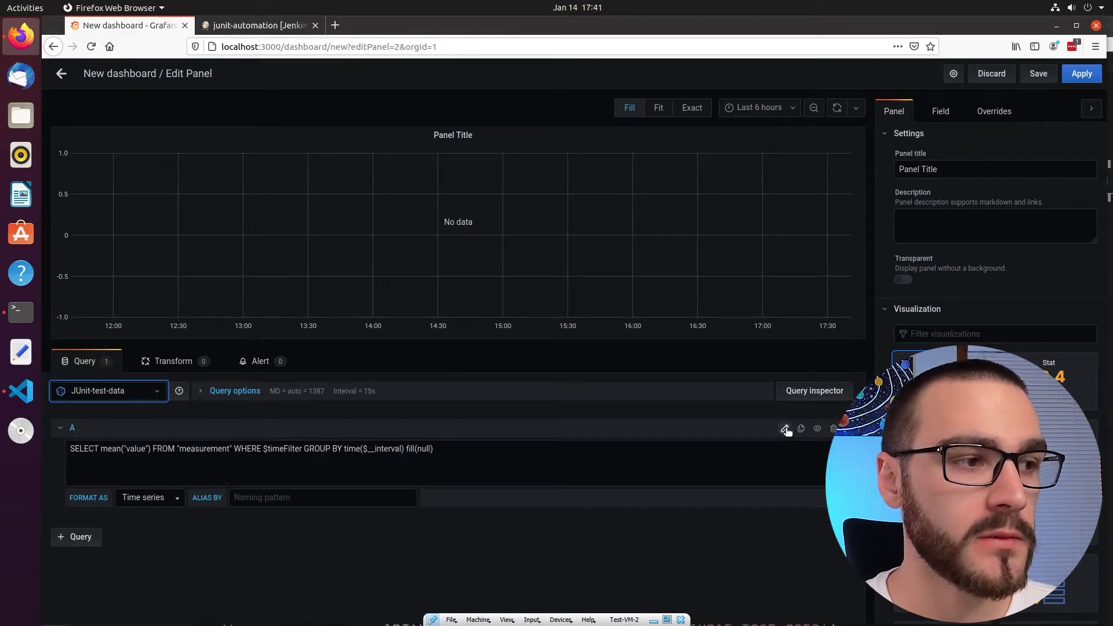
- Select and inspect the raw query text without changing it
{"action": "left_click", "coordinate": [460, 451]}
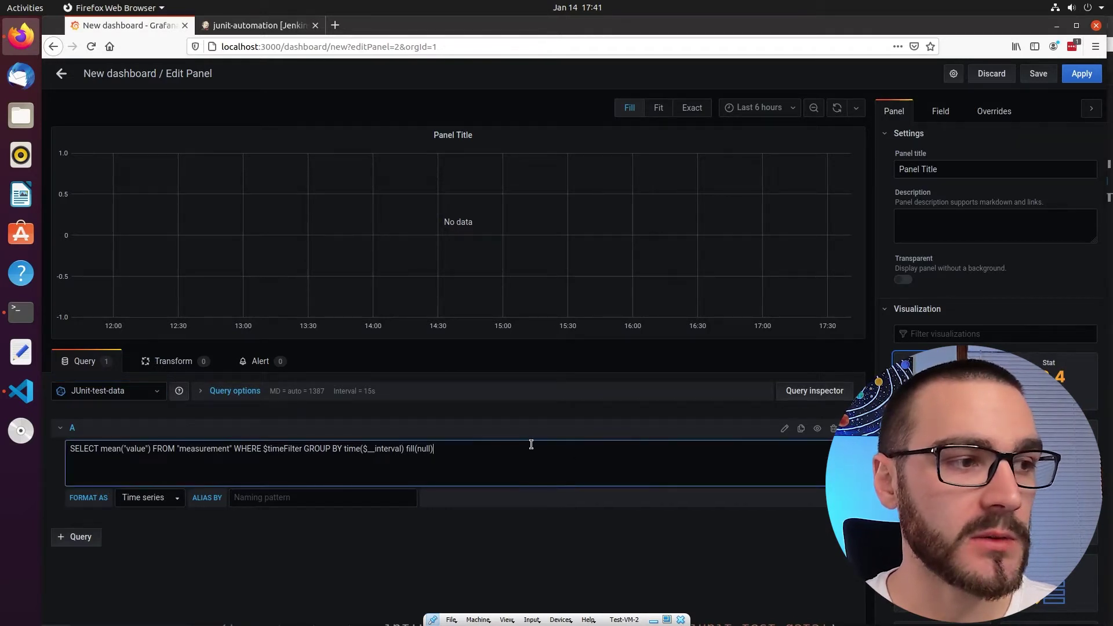
{"action": "left_click_drag", "start_coordinate": [515, 445], "coordinate": [39, 439]}
{"action": "left_click", "coordinate": [157, 448]}
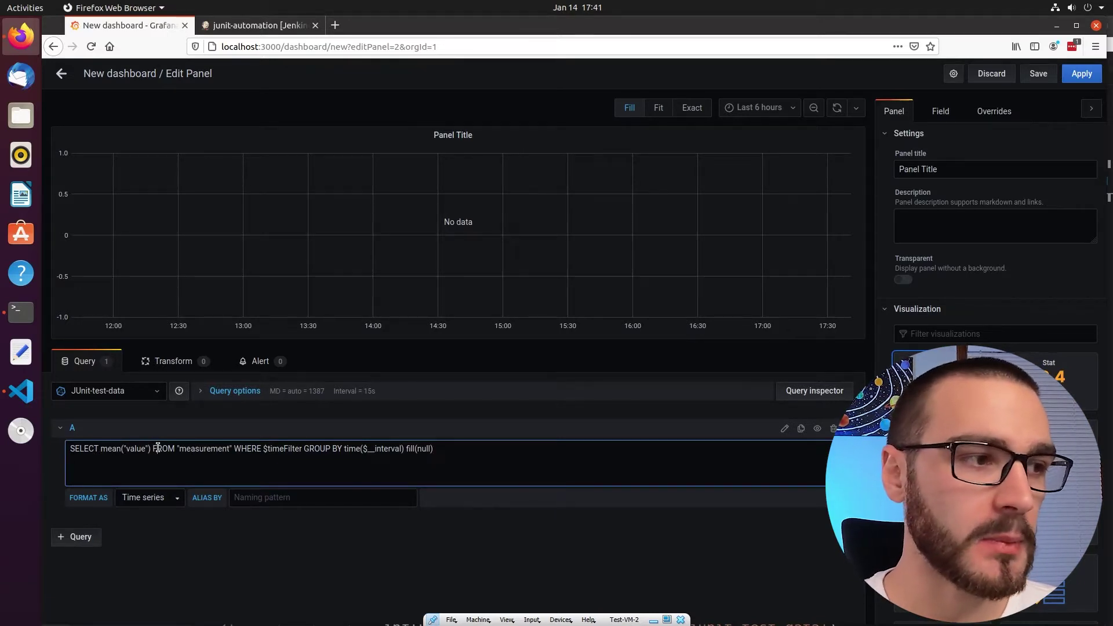
{"action": "left_click_drag", "start_coordinate": [453, 448], "coordinate": [88, 447]}
{"action": "left_click", "coordinate": [670, 472]}
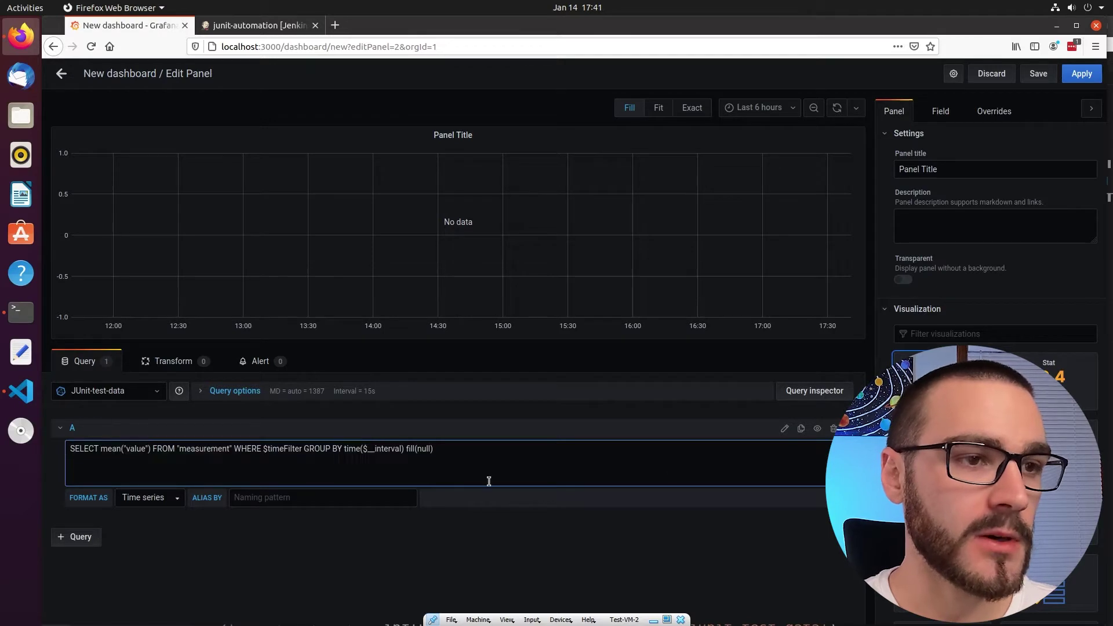
- Switch query A back to the visual builder, showing mean(value) grouped by time($__interval)
{"action": "left_click", "coordinate": [784, 429]}
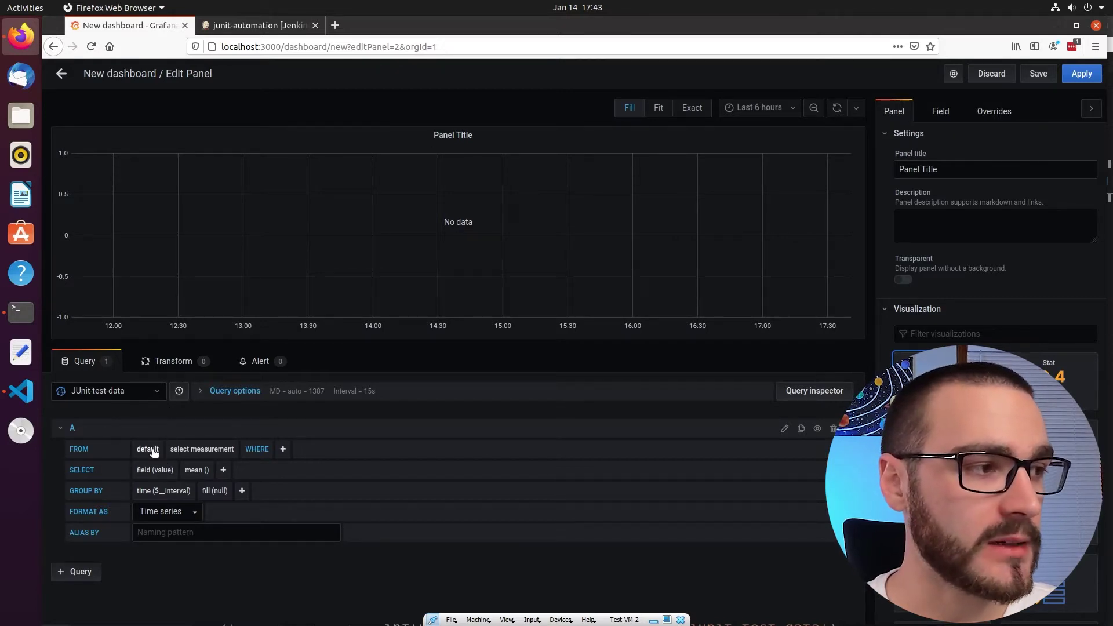
- Query the test_duration field from junit_data with the mean() aggregation removed
{"action": "left_click", "coordinate": [219, 451]}
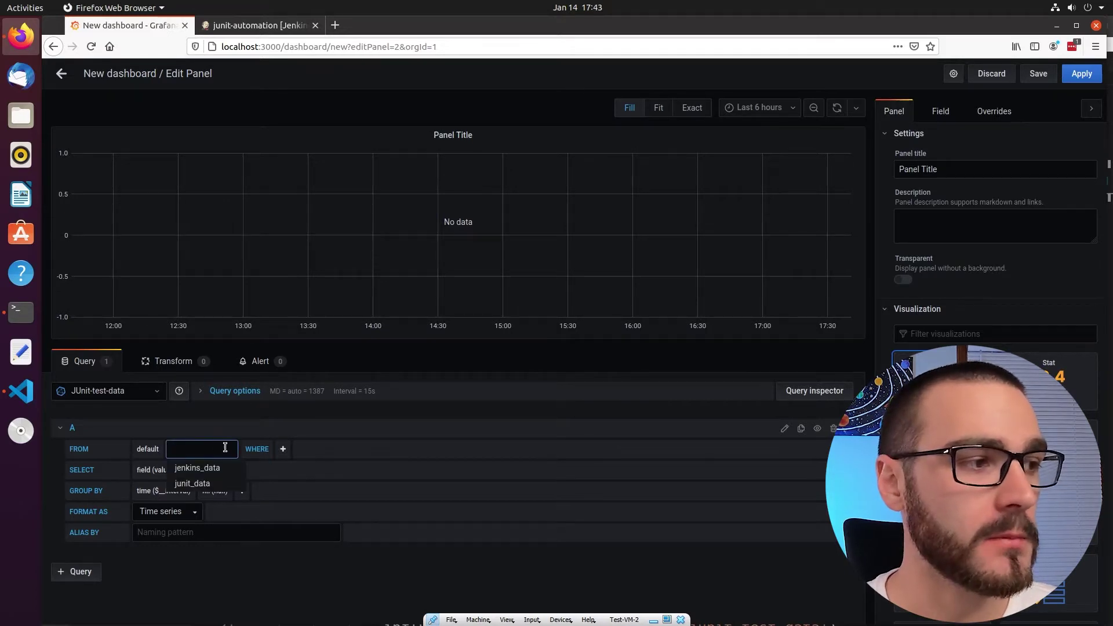
{"action": "left_click", "coordinate": [230, 484]}
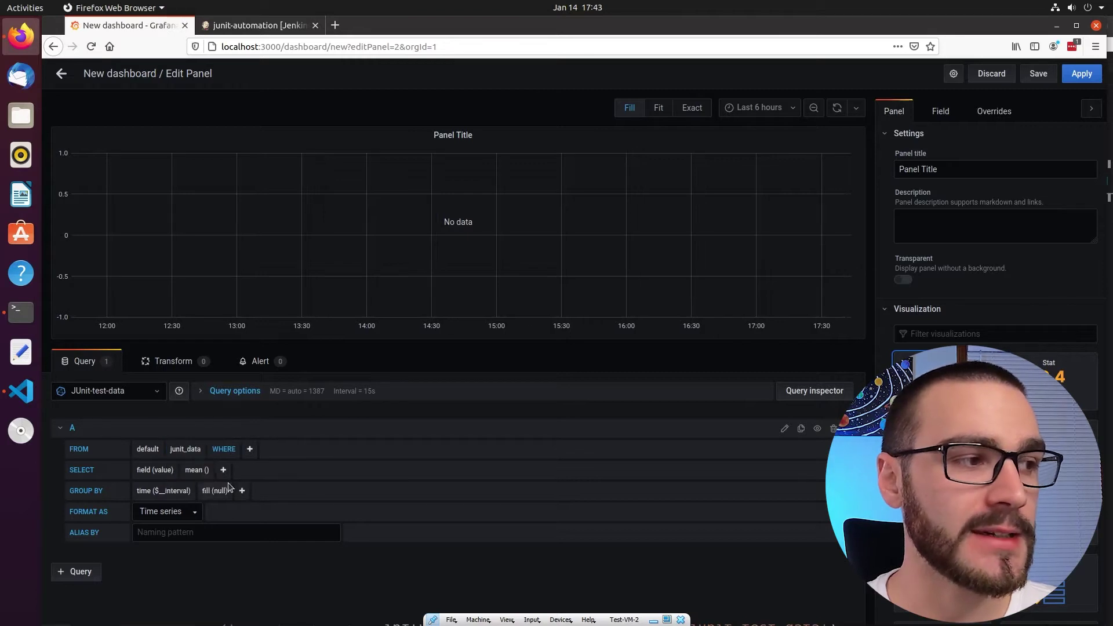
{"action": "left_click", "coordinate": [196, 472]}
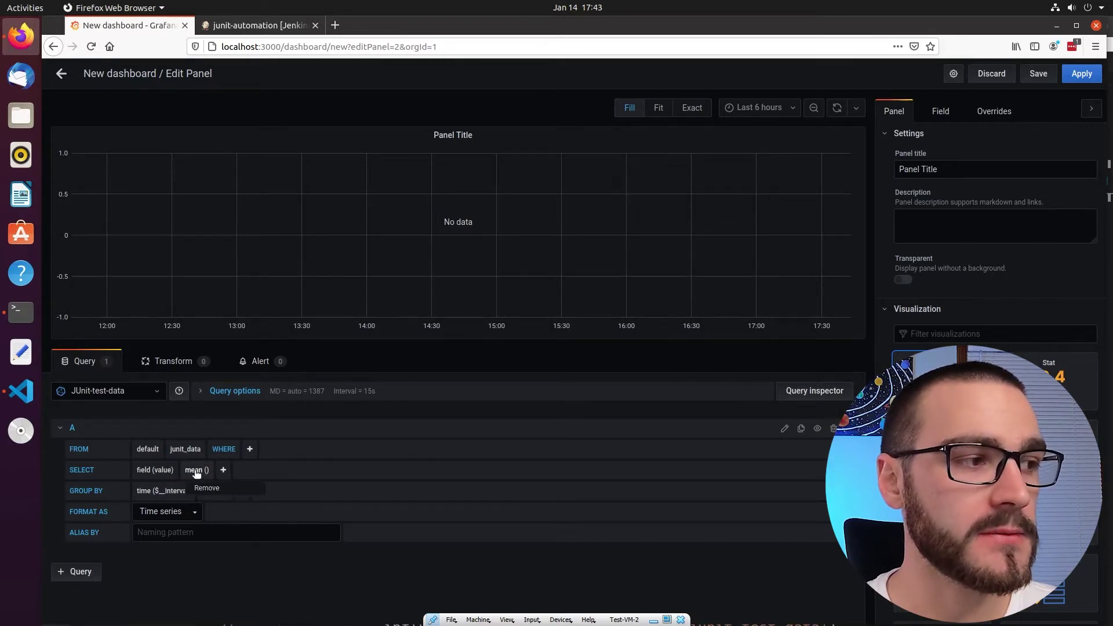
{"action": "left_click", "coordinate": [245, 492]}
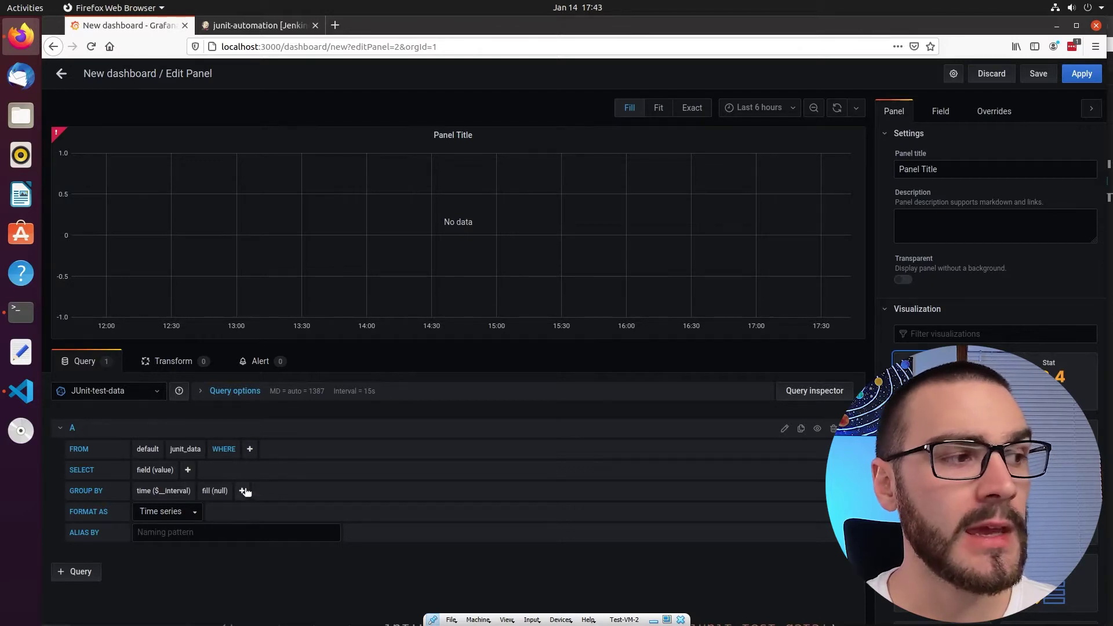
{"action": "left_click", "coordinate": [163, 471]}
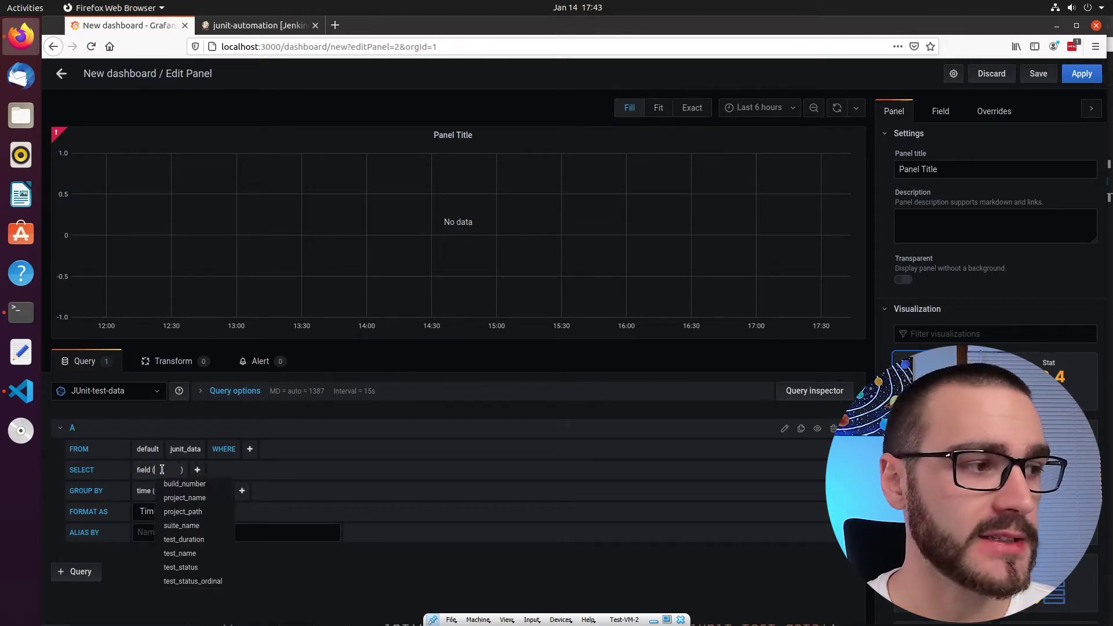
{"action": "left_click", "coordinate": [219, 540]}
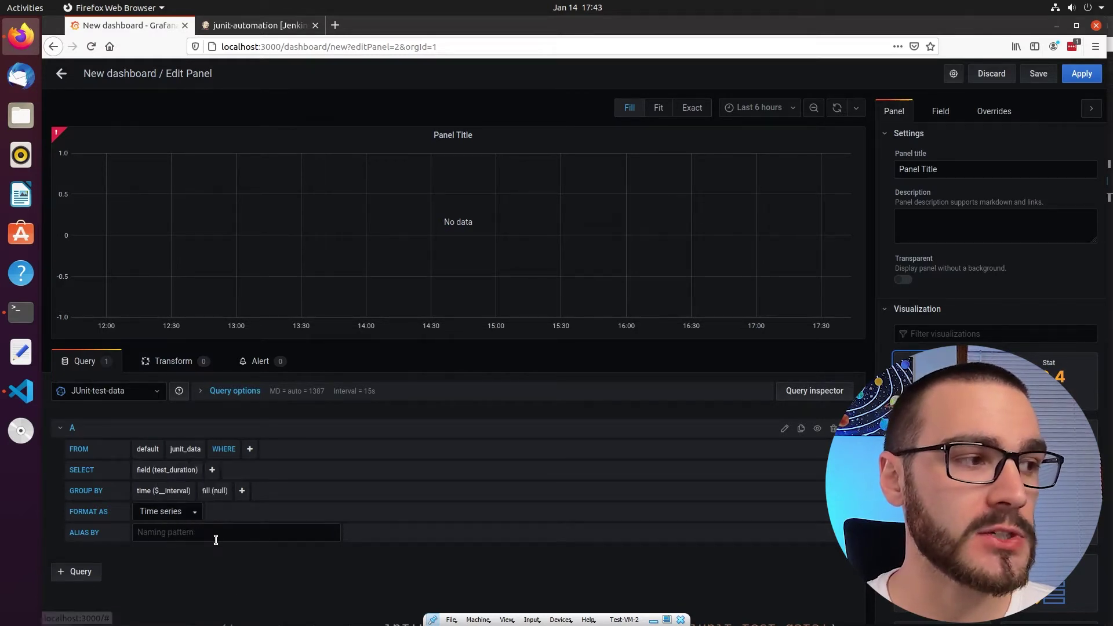
- Replace the time interval grouping with a GROUP BY on tag(test_name)
{"action": "left_click", "coordinate": [145, 491]}
{"action": "left_click", "coordinate": [158, 509]}
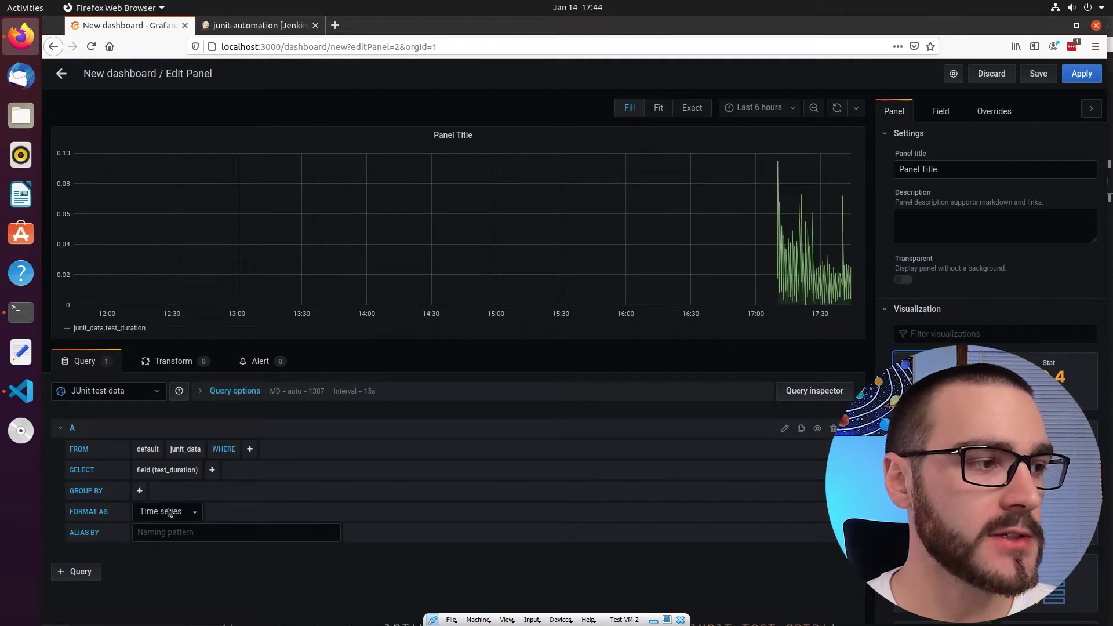
{"action": "left_click", "coordinate": [139, 491]}
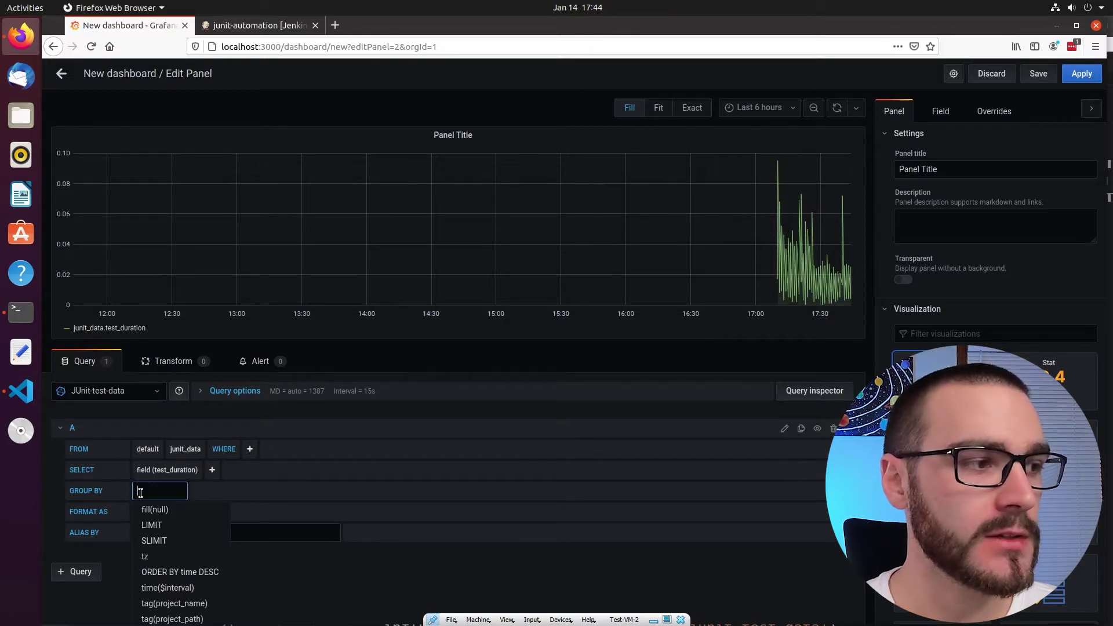
{"action": "scroll", "coordinate": [206, 519], "scroll_direction": "down", "scroll_amount": 1}
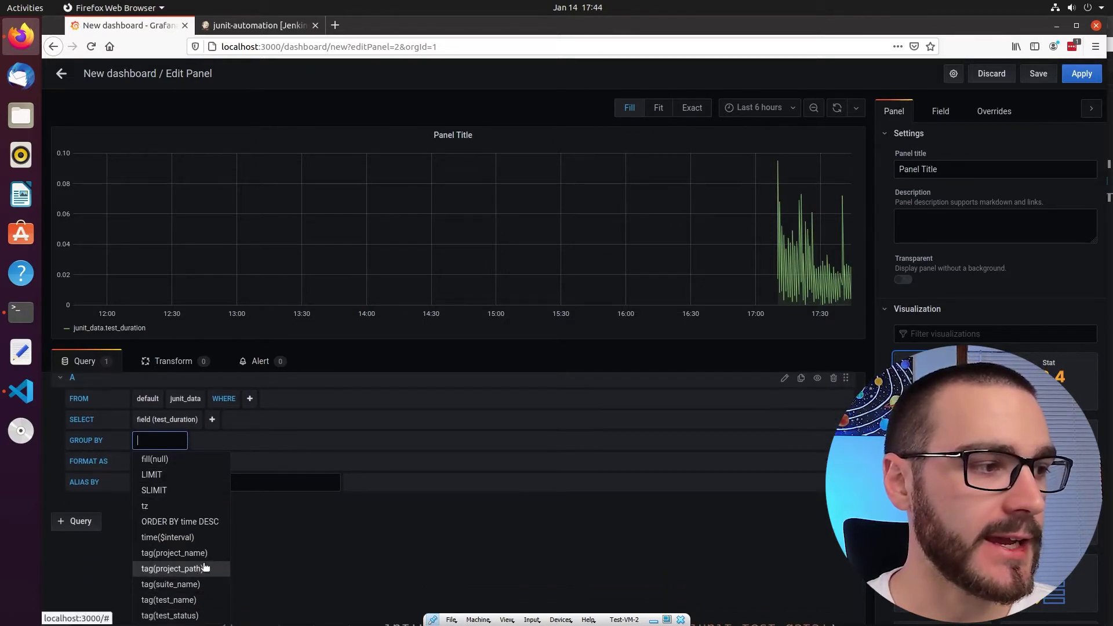
{"action": "left_click", "coordinate": [194, 602]}
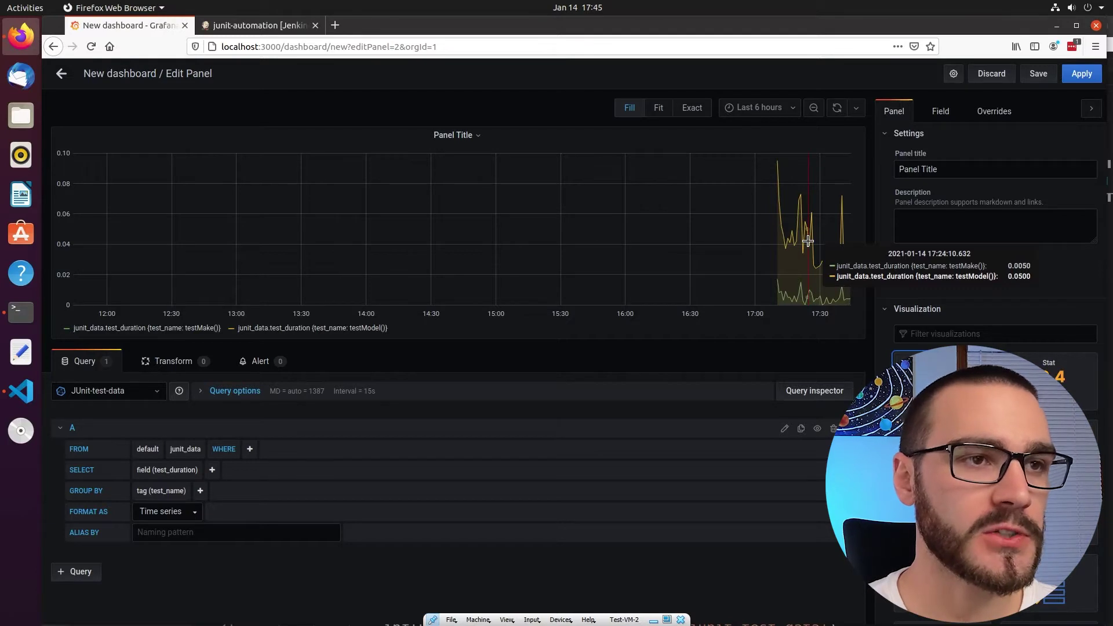
- Zoom the graph's time range to 17:13:32–17:44:23 on 2021-01-14
{"action": "left_click_drag", "start_coordinate": [785, 246], "coordinate": [851, 250]}
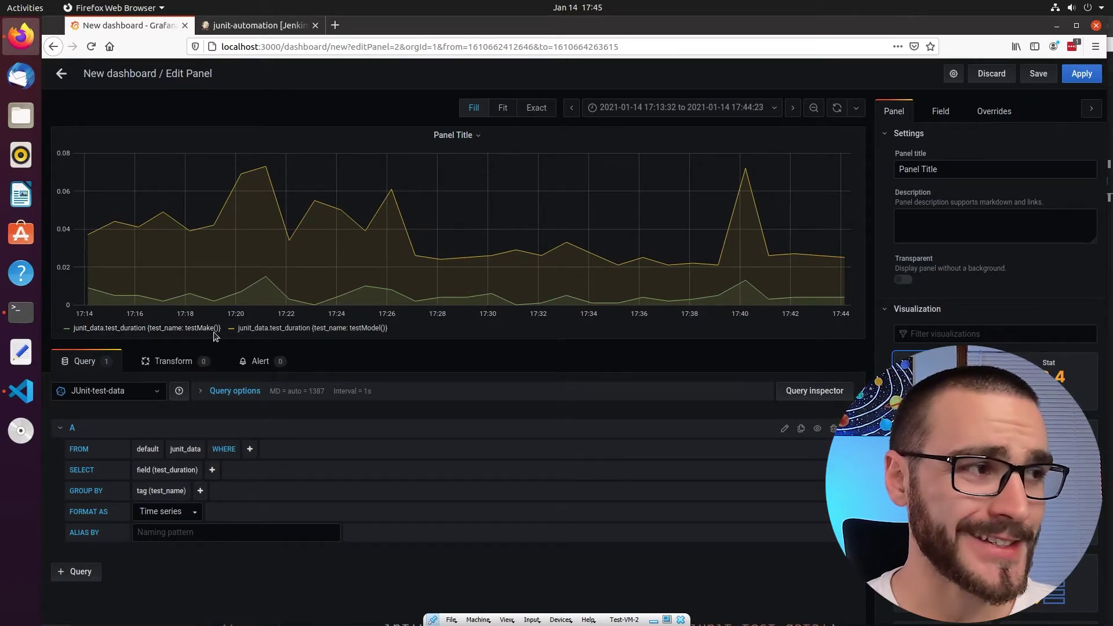
- Set ALIAS BY to $tag_test_name so the legend shows test names
{"action": "left_click", "coordinate": [223, 537]}
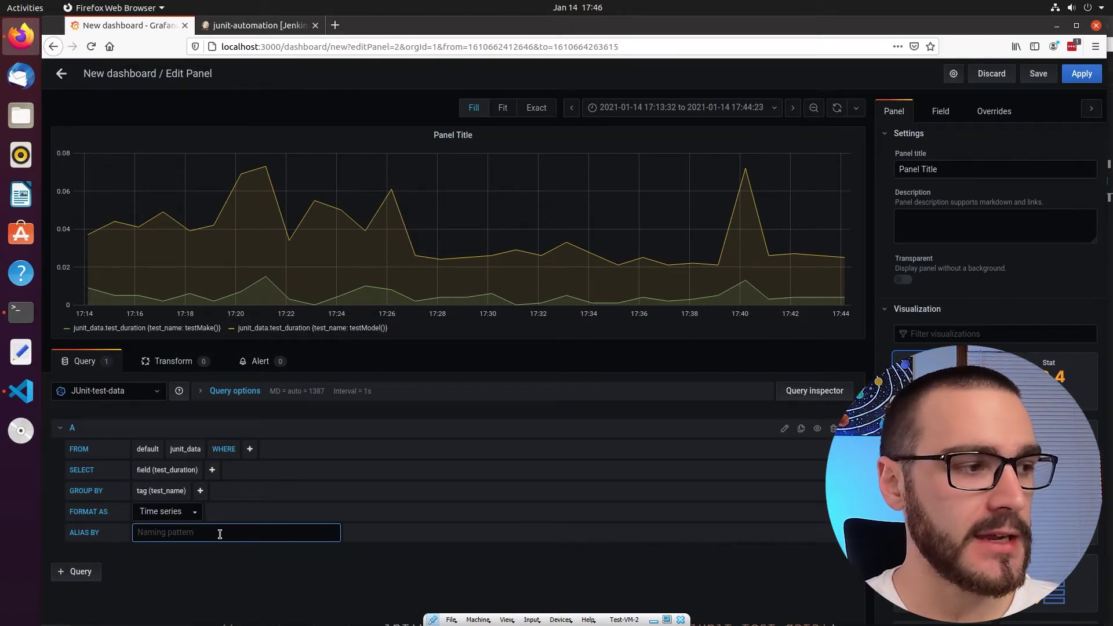
{"action": "type", "text": "$"}
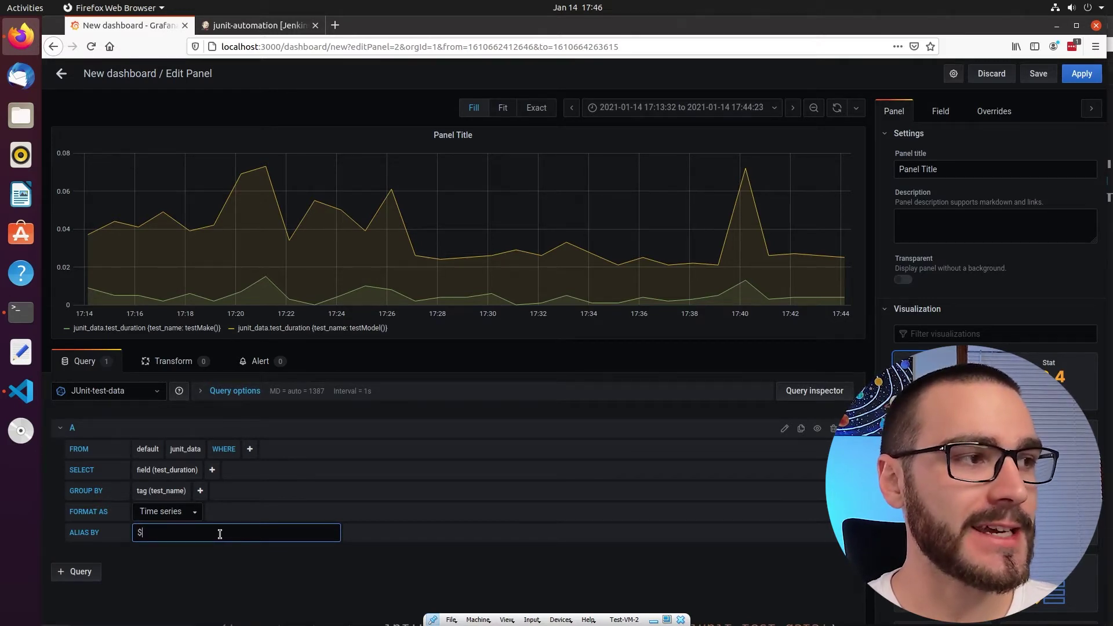
{"action": "type", "text": "tag"}
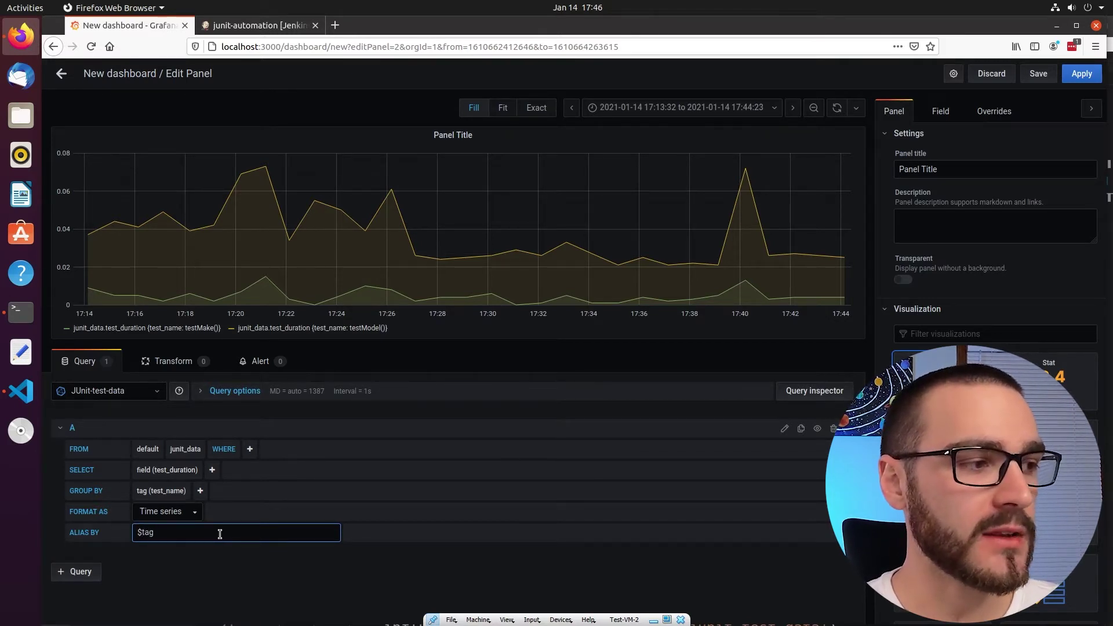
{"action": "type", "text": "_t"}
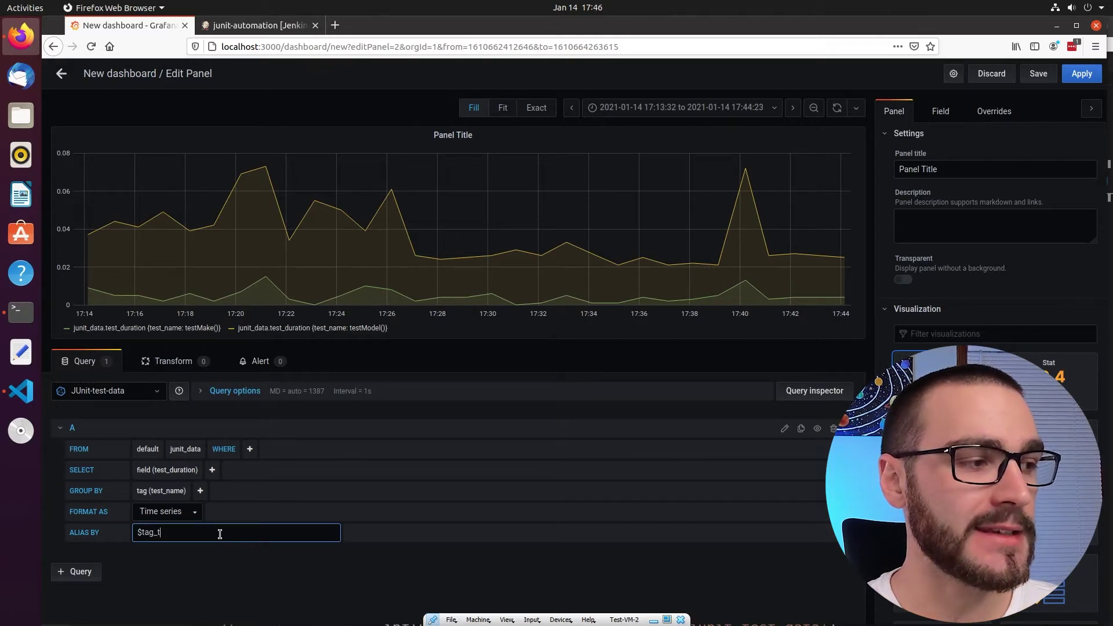
{"action": "type", "text": "est_name"}
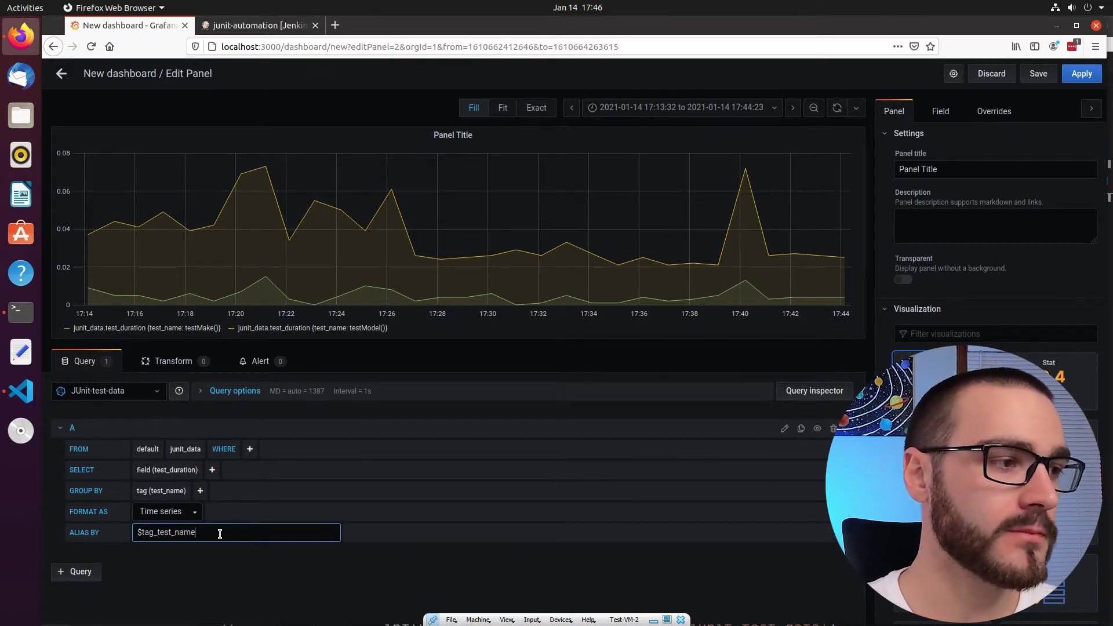
{"action": "left_click", "coordinate": [303, 564]}
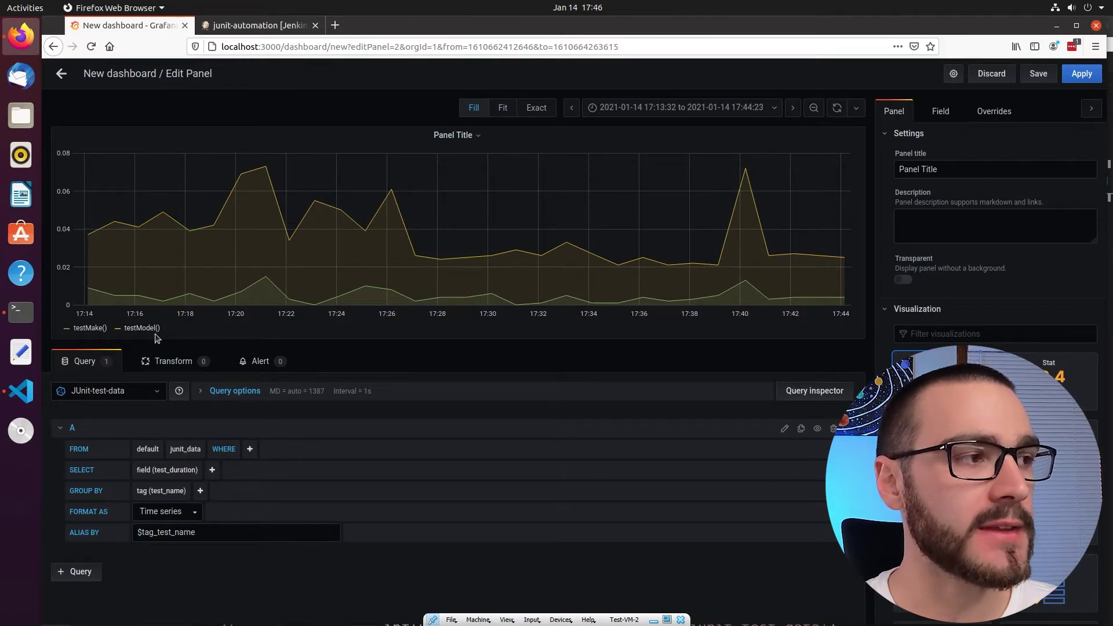
- Toggle legend entries to isolate each series, ending with only testMake() shown
{"action": "left_click", "coordinate": [85, 330]}
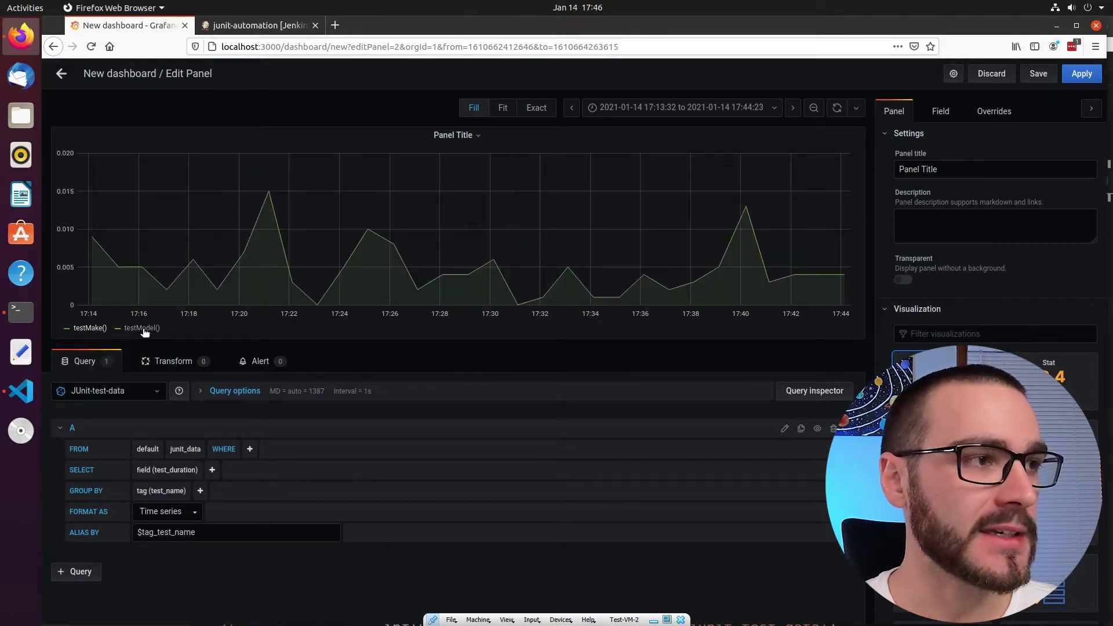
{"action": "left_click", "coordinate": [84, 335]}
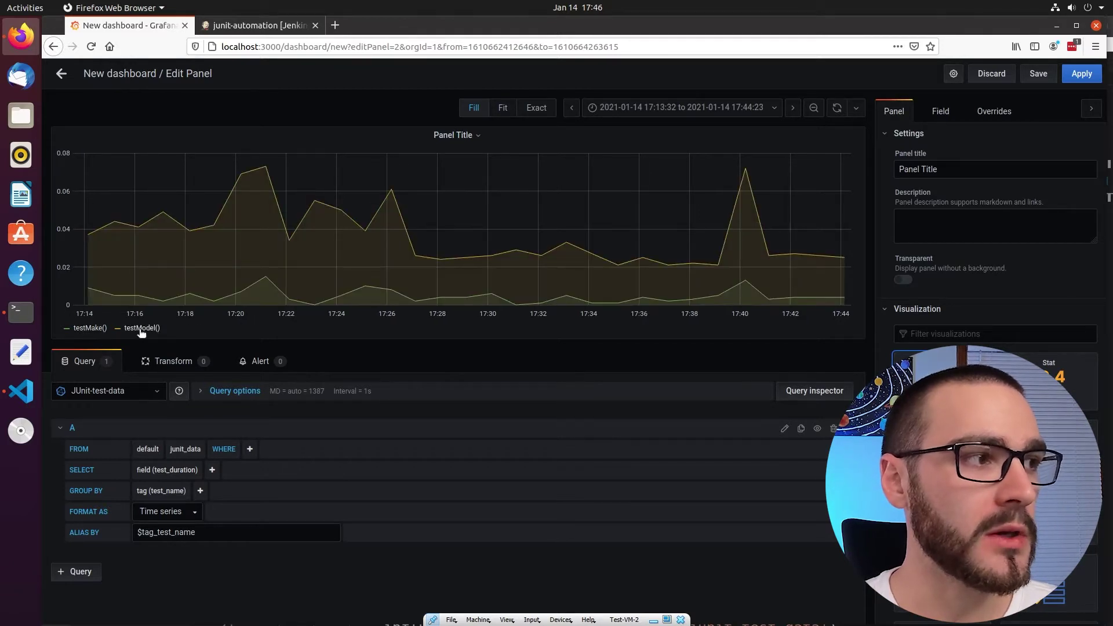
{"action": "left_click", "coordinate": [141, 329]}
{"action": "left_click", "coordinate": [91, 329]}
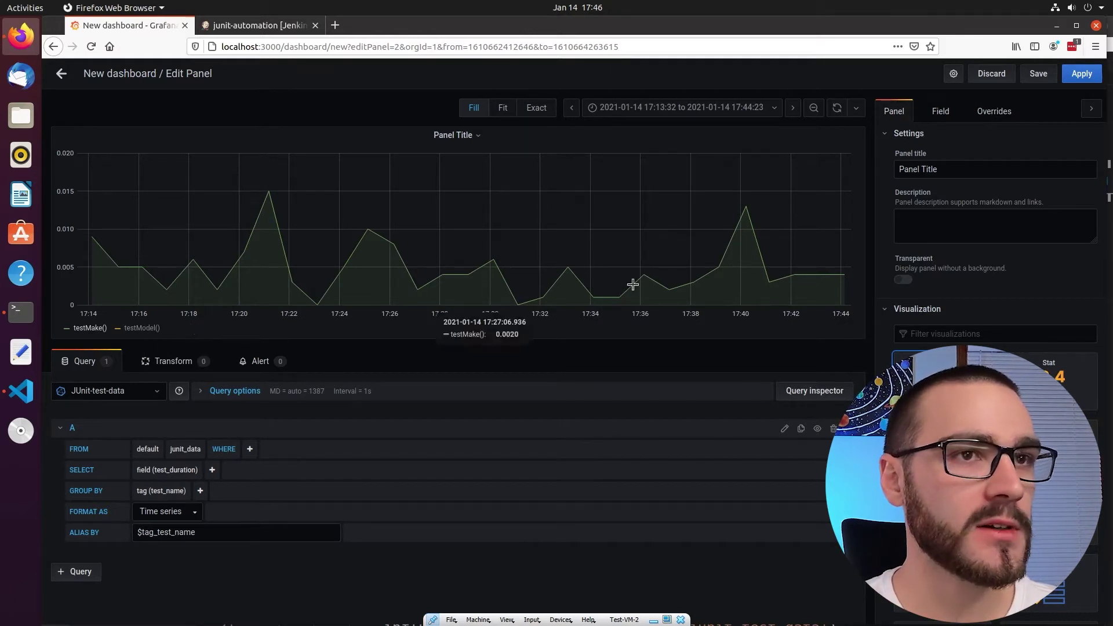
- Title the panel 'Test Execution Duration', apply it, and add a second panel
{"action": "left_click_drag", "start_coordinate": [981, 169], "coordinate": [765, 164]}
{"action": "type", "text": "Test "}
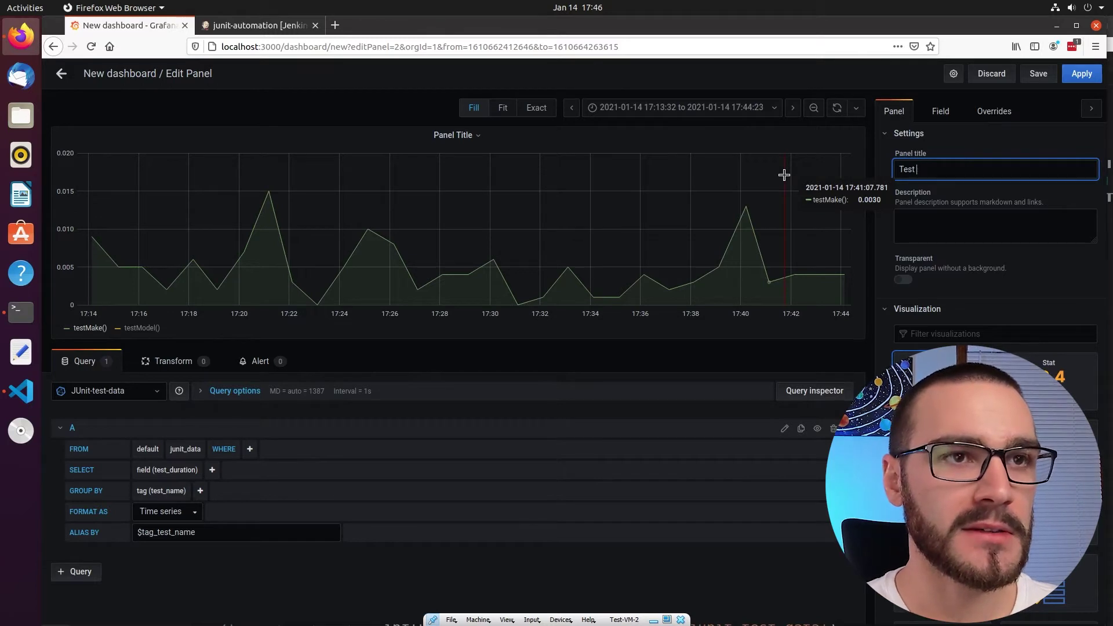
{"action": "type", "text": "EExecution DurATIO"}
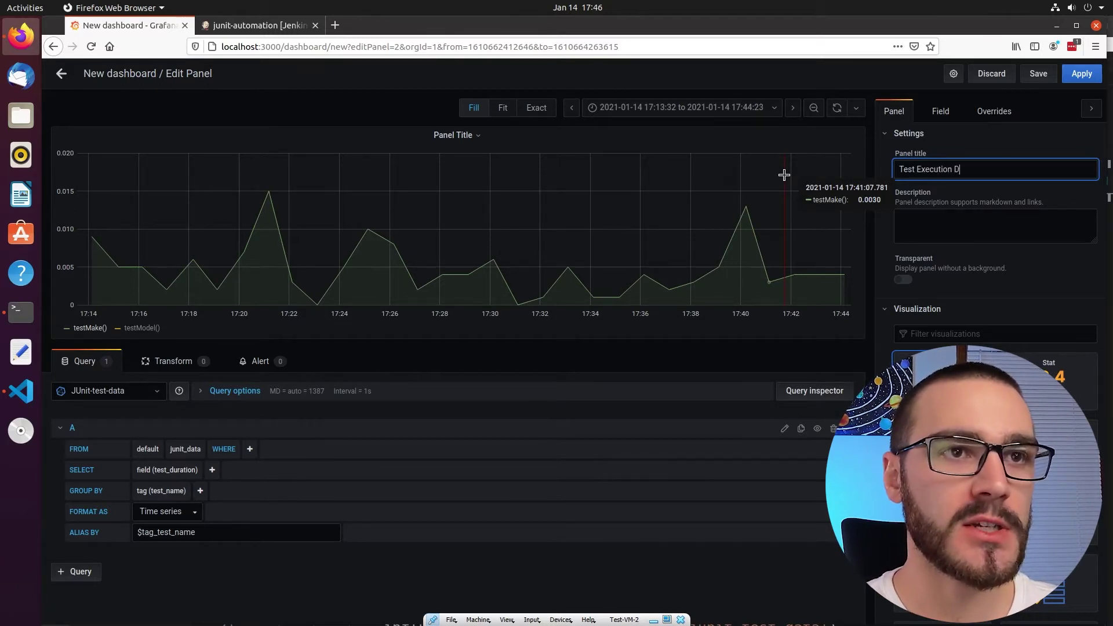
{"action": "key", "text": "BackSpace"}
{"action": "key", "text": "BackSpace"}
{"action": "key", "text": "BackSpace"}
{"action": "key", "text": "BackSpace"}
{"action": "type", "text": "ation"}
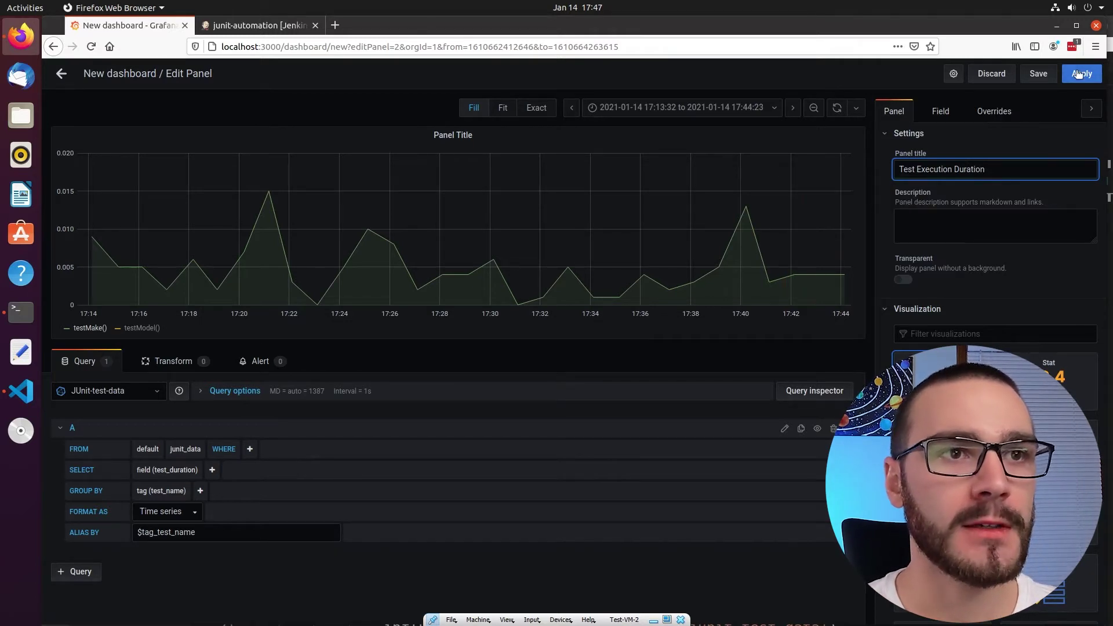
{"action": "left_click", "coordinate": [1078, 75]}
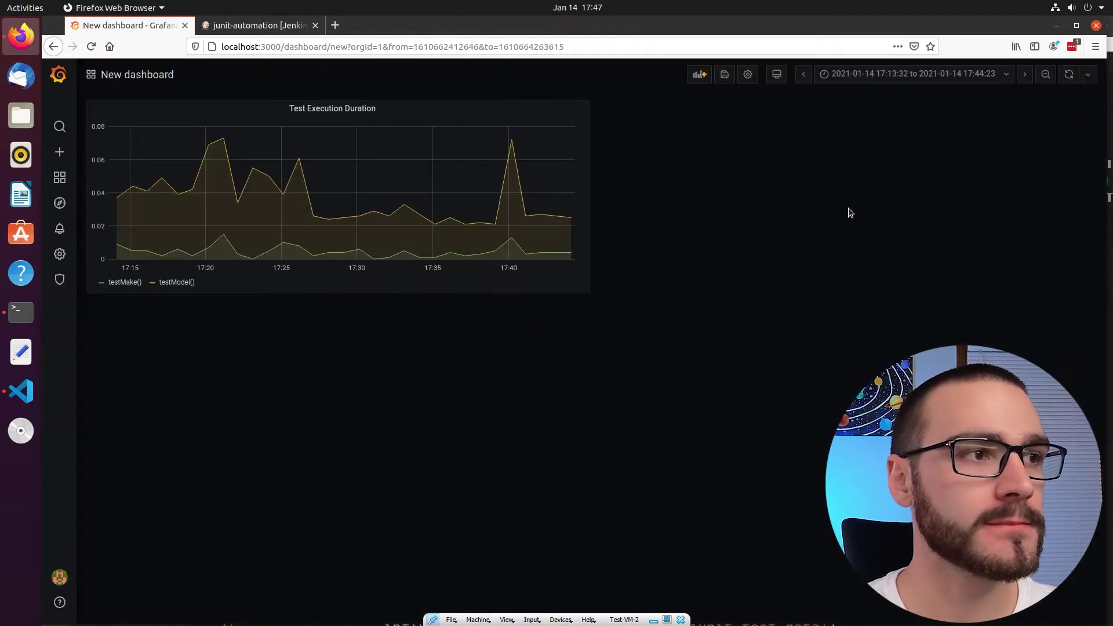
{"action": "left_click", "coordinate": [696, 75]}
- Place the new panel right of the duration graph and set its data source to JUnit-test-data
{"action": "left_click_drag", "start_coordinate": [365, 106], "coordinate": [939, 111]}
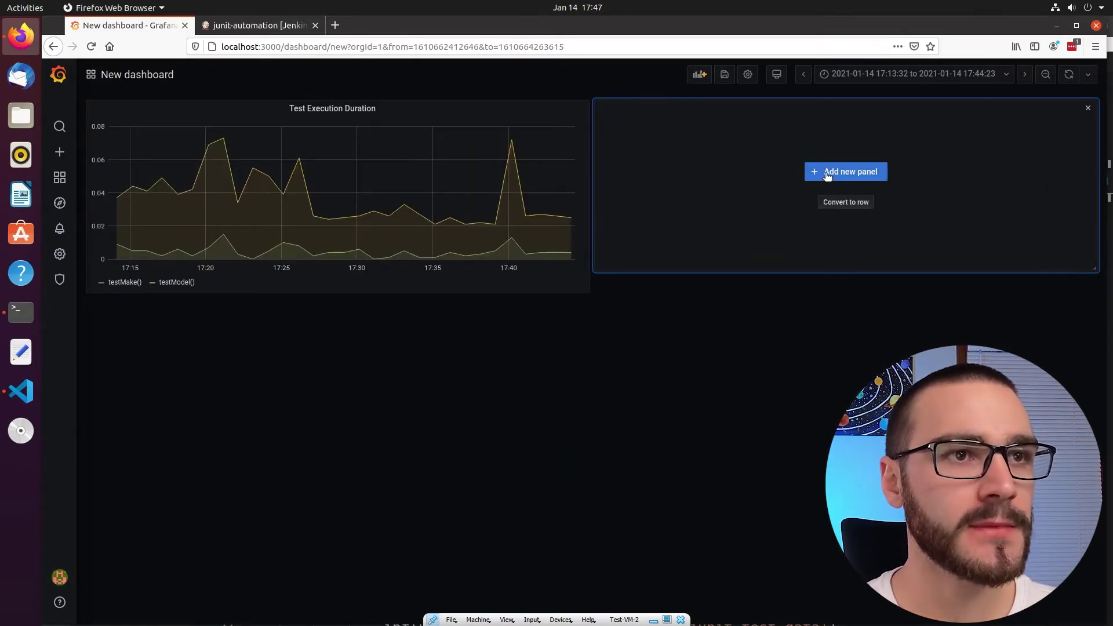
{"action": "left_click", "coordinate": [826, 174]}
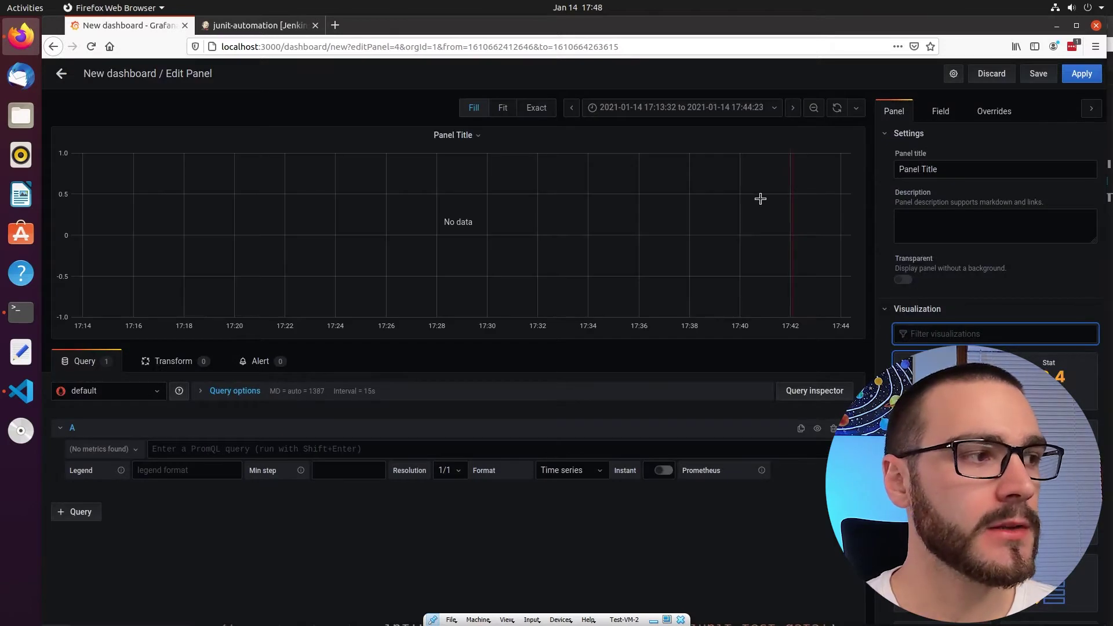
{"action": "left_click", "coordinate": [139, 396]}
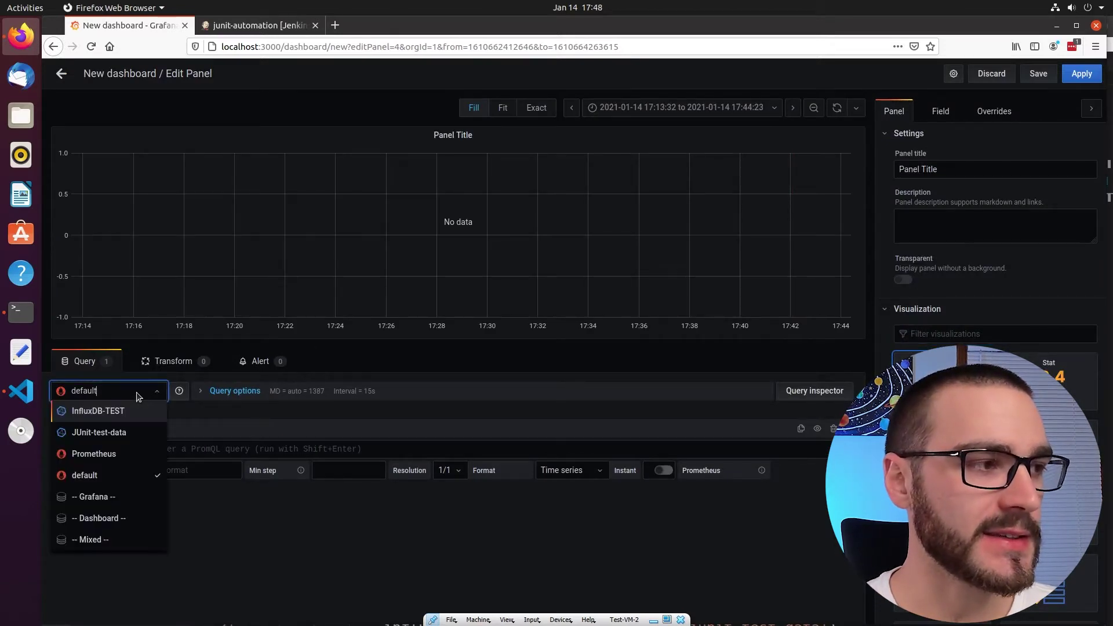
{"action": "left_click", "coordinate": [145, 433]}
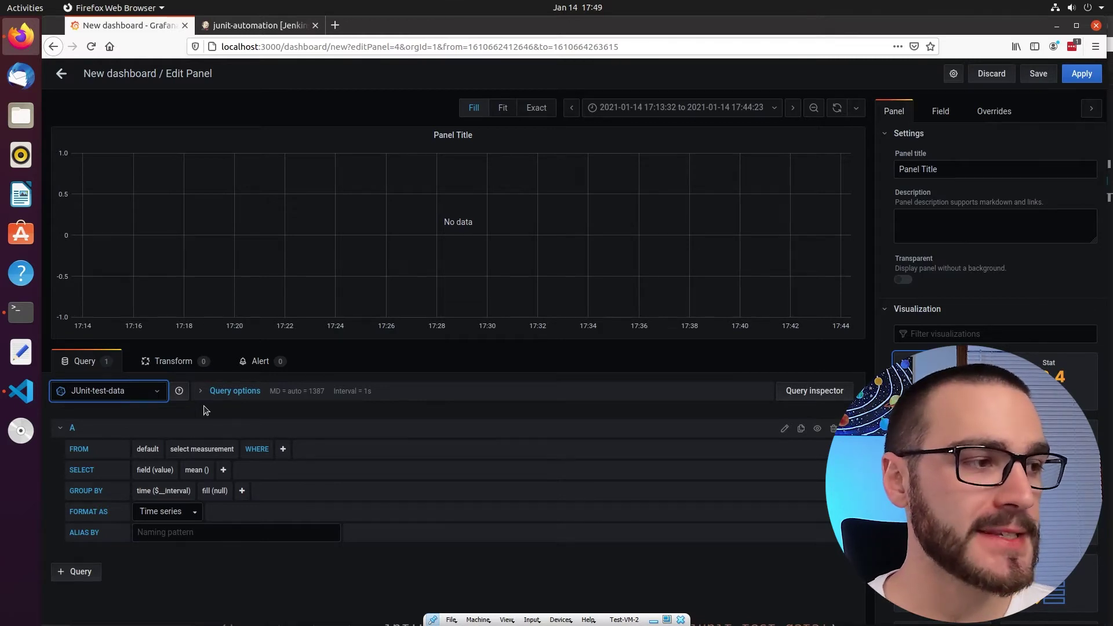
- Query junit_data filtered to WHERE test_status = PASSED
{"action": "left_click", "coordinate": [206, 452]}
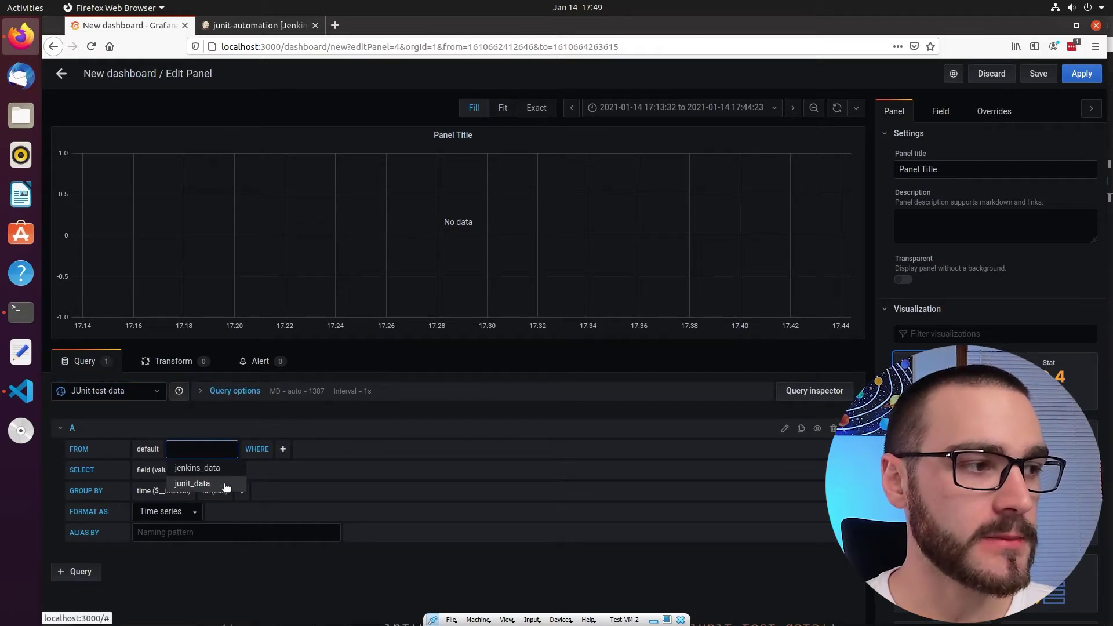
{"action": "left_click", "coordinate": [225, 488]}
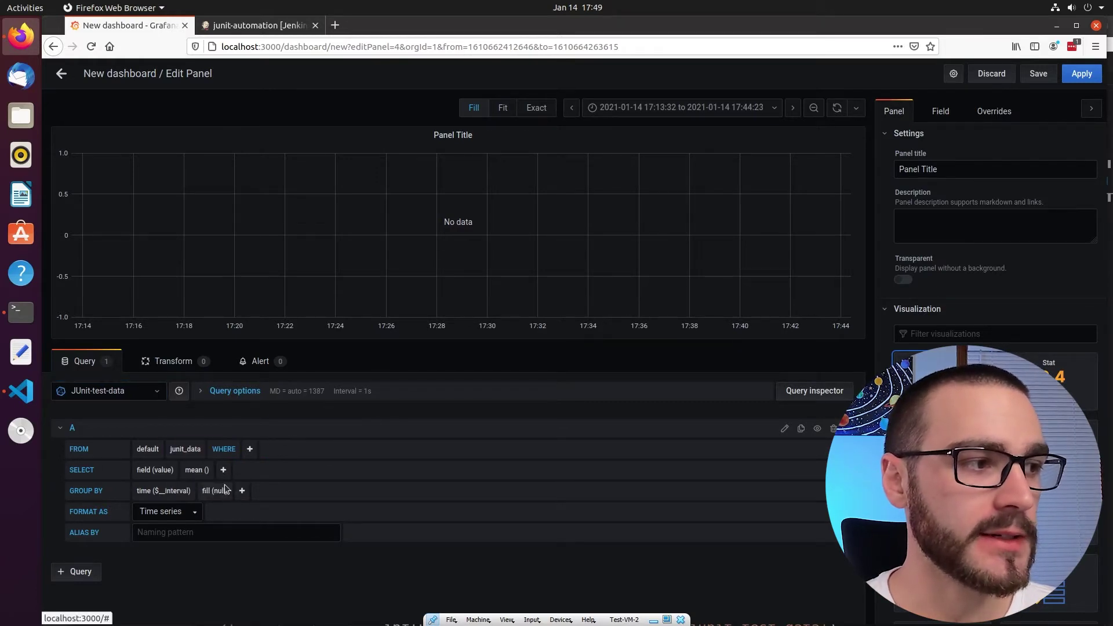
{"action": "left_click", "coordinate": [249, 449]}
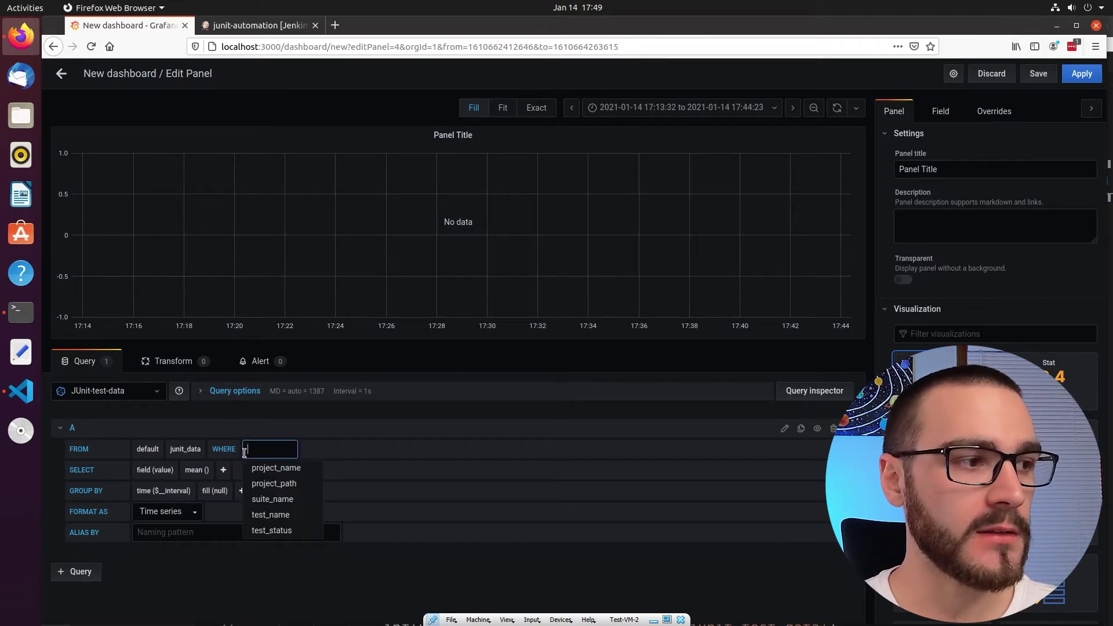
{"action": "left_click", "coordinate": [290, 531]}
{"action": "left_click", "coordinate": [335, 449]}
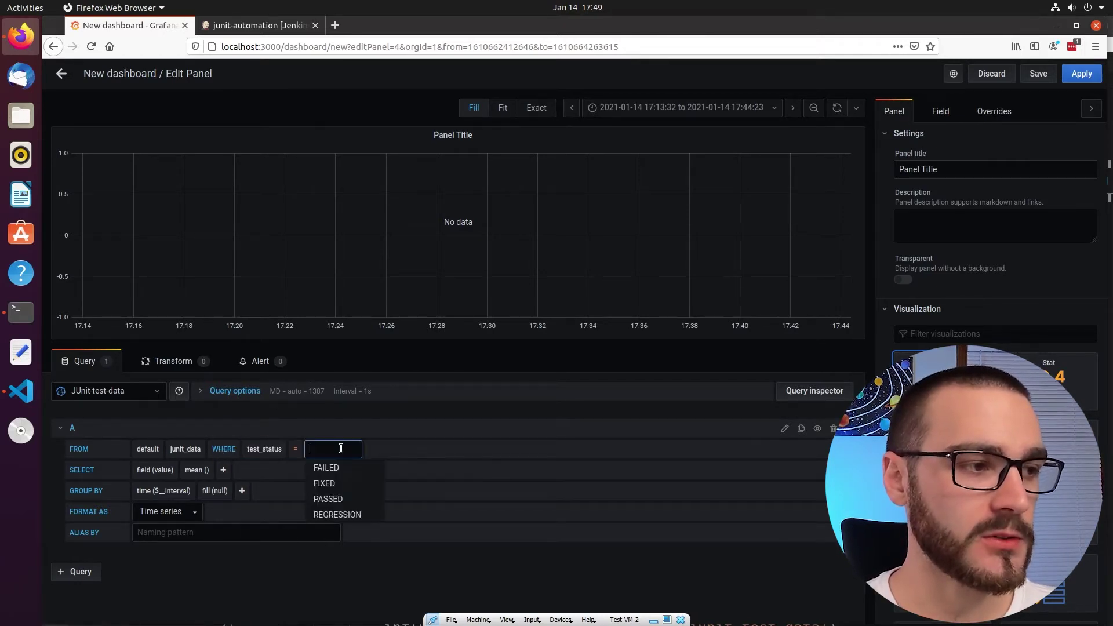
{"action": "left_click", "coordinate": [360, 500]}
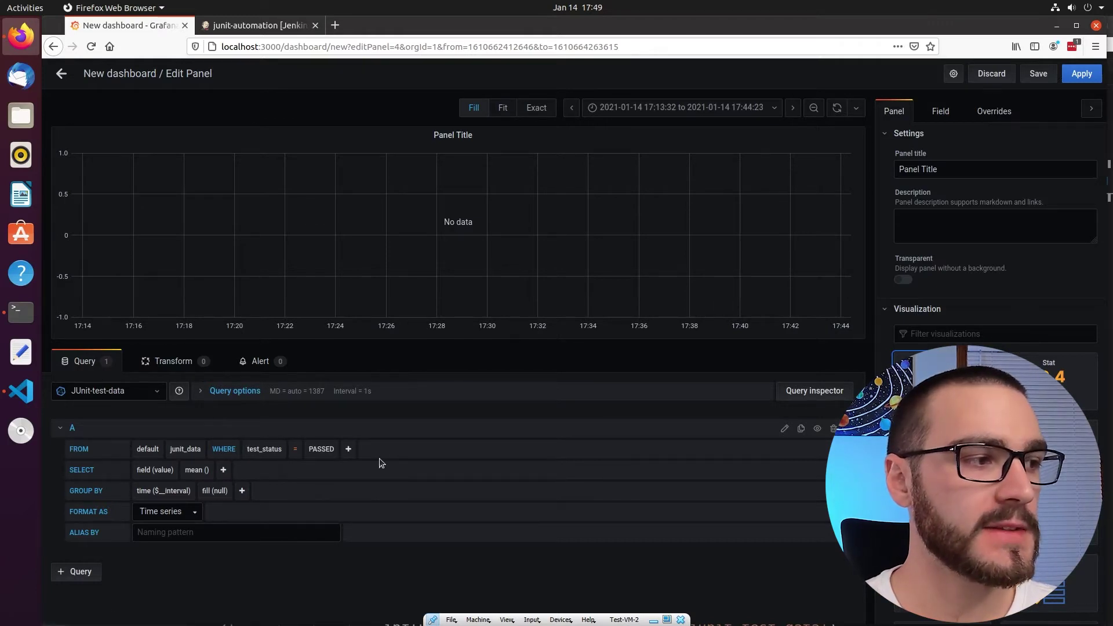
- Replace mean(value) with a count of the test_status field
{"action": "left_click", "coordinate": [206, 470]}
{"action": "left_click", "coordinate": [219, 490]}
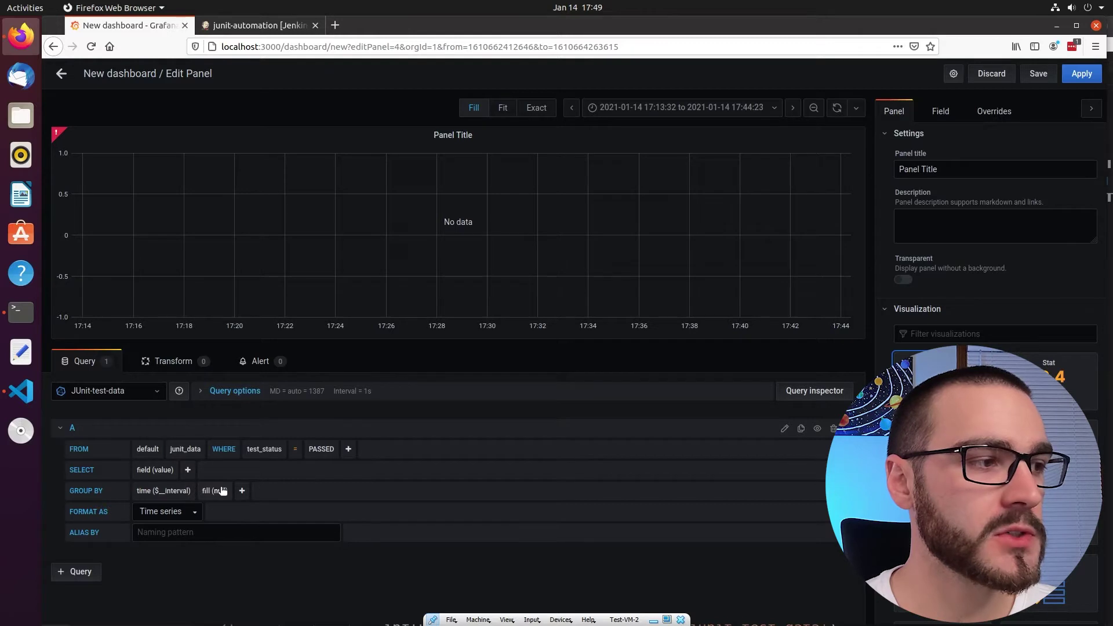
{"action": "left_click", "coordinate": [165, 472]}
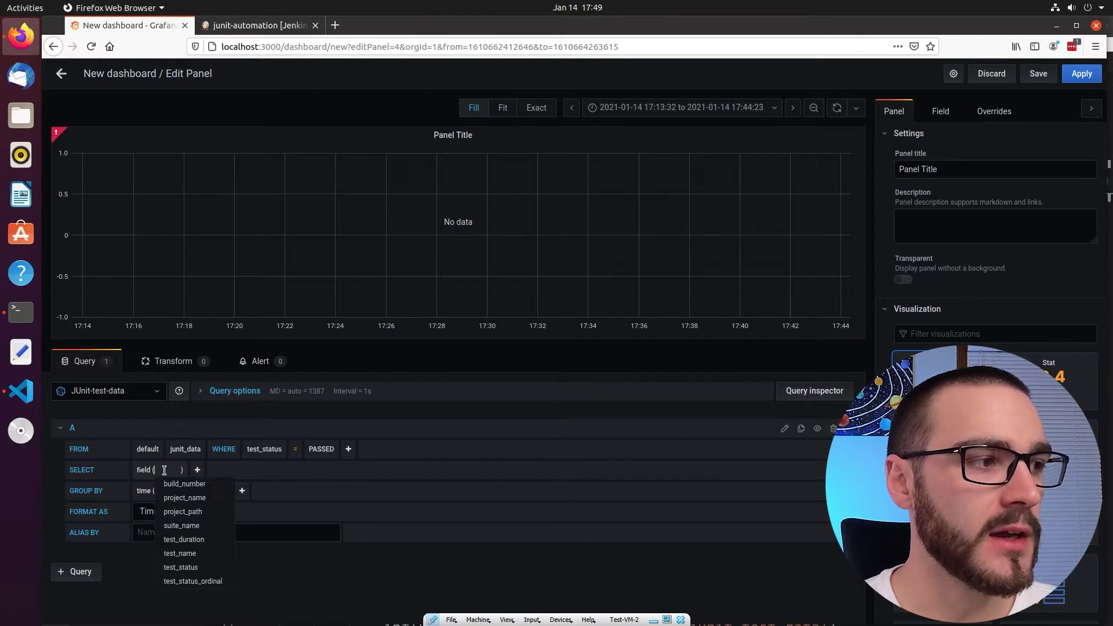
{"action": "left_click", "coordinate": [216, 568]}
{"action": "left_click", "coordinate": [204, 470]}
{"action": "mouse_move", "coordinate": [222, 491]}
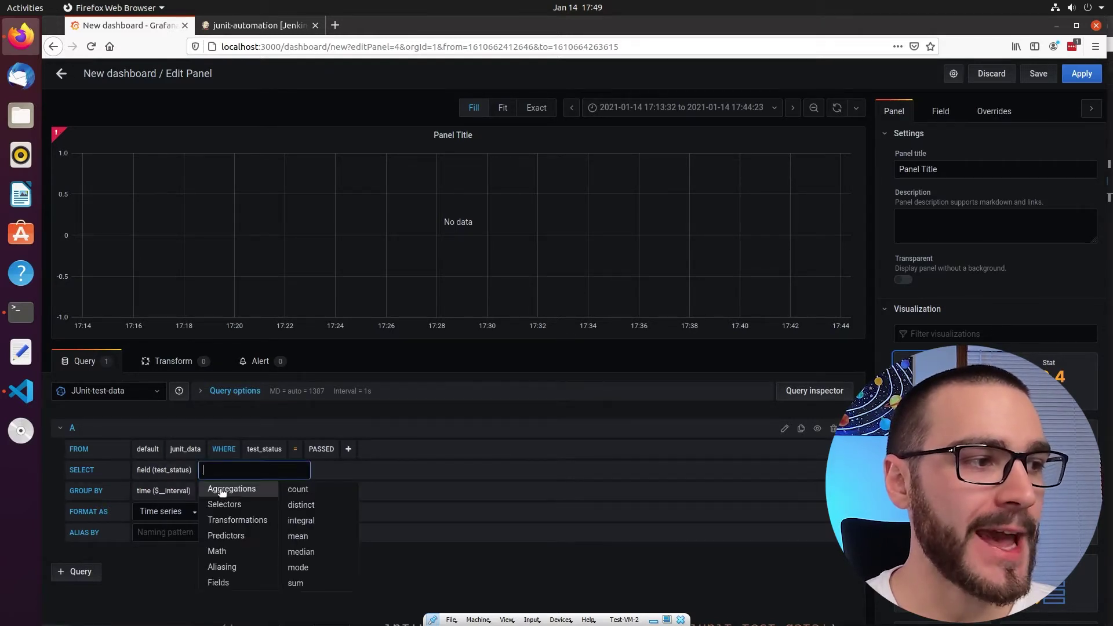
{"action": "left_click", "coordinate": [316, 496]}
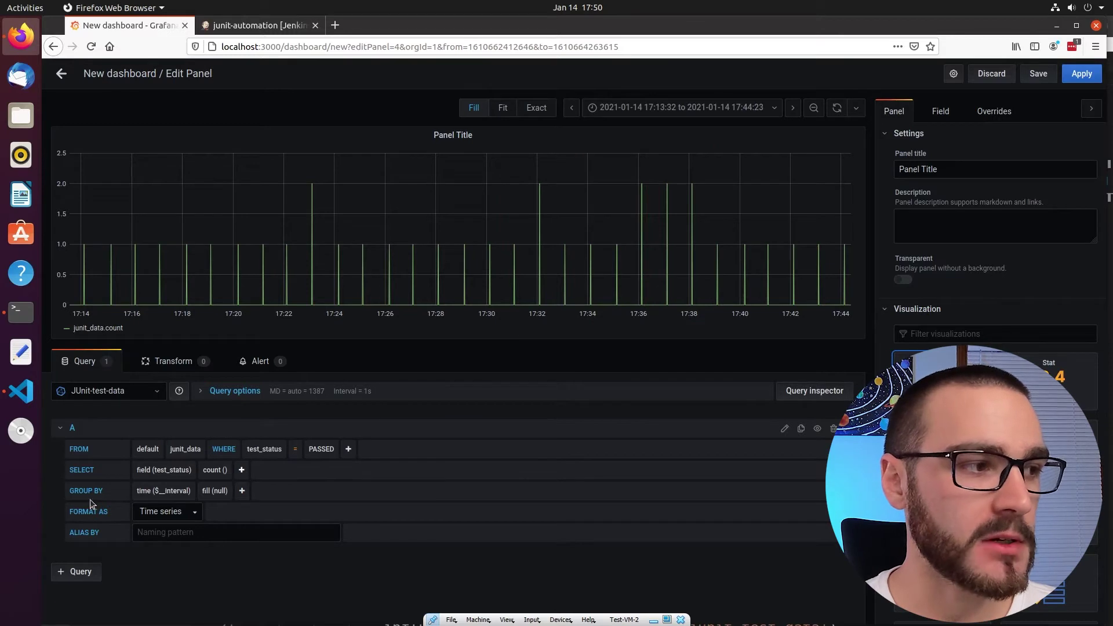
- Group the PASSED counts by time(5m) and tag(test_name)
{"action": "left_click", "coordinate": [174, 491]}
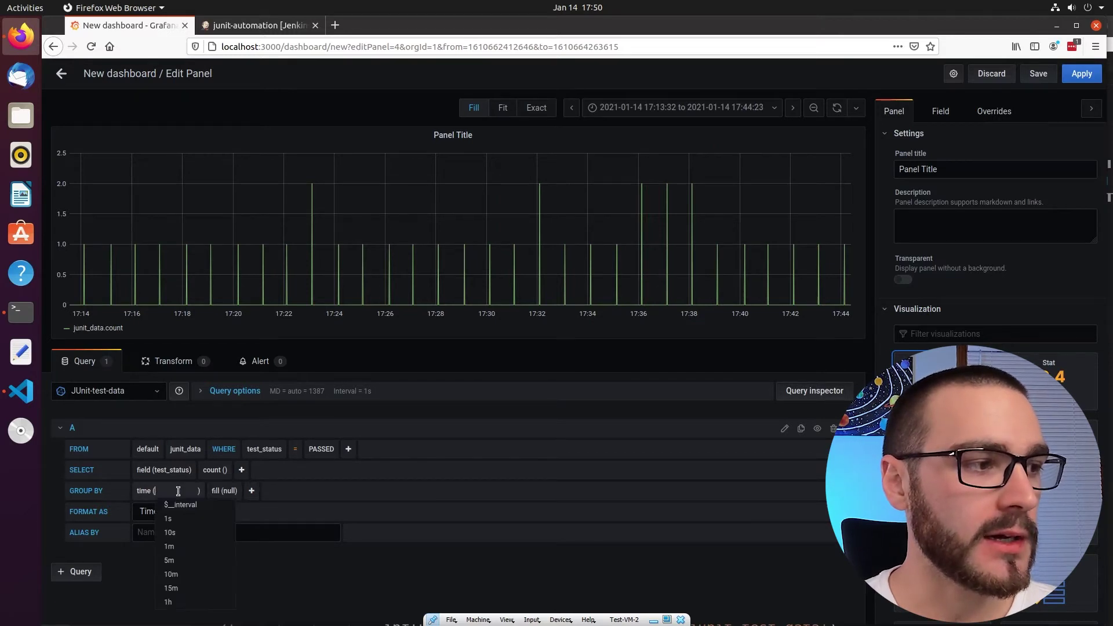
{"action": "left_click", "coordinate": [203, 560]}
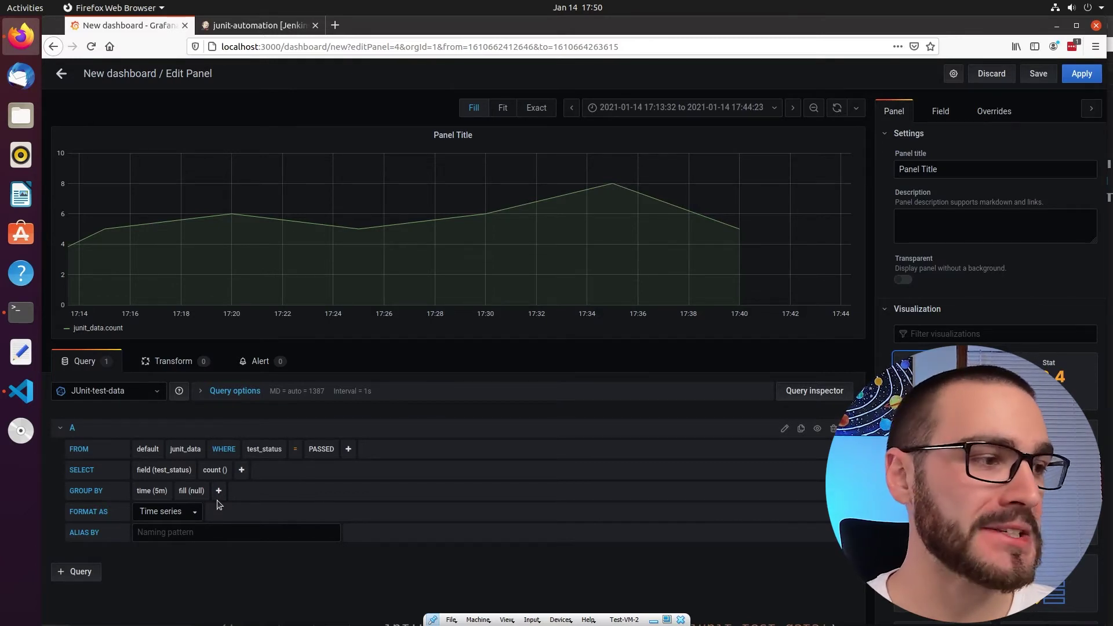
{"action": "left_click", "coordinate": [219, 491]}
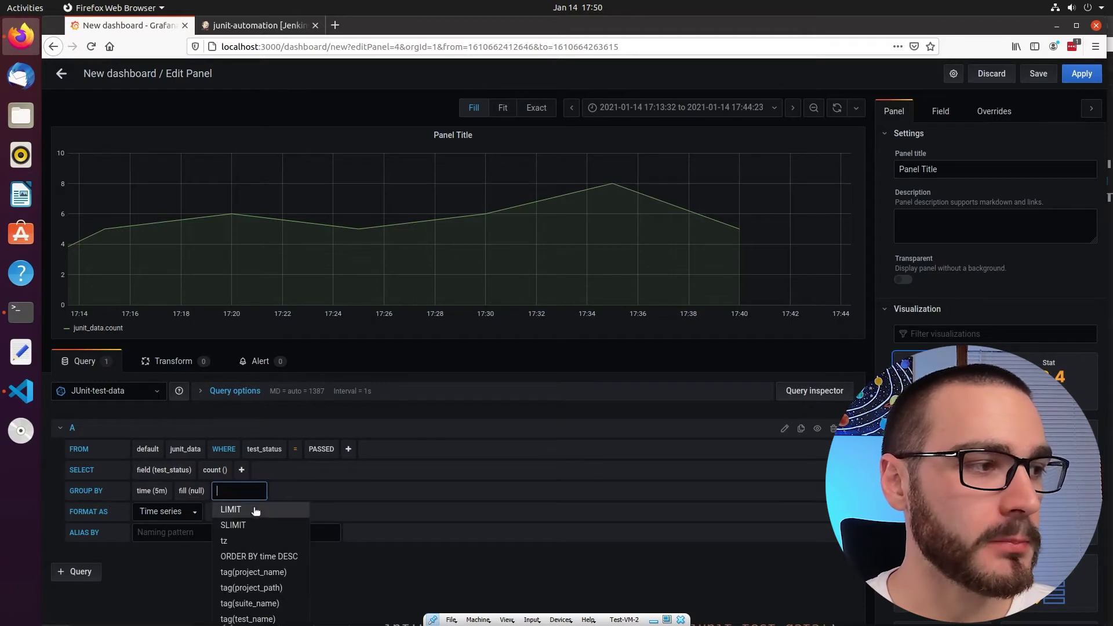
{"action": "scroll", "coordinate": [261, 519], "scroll_direction": "down", "scroll_amount": 1}
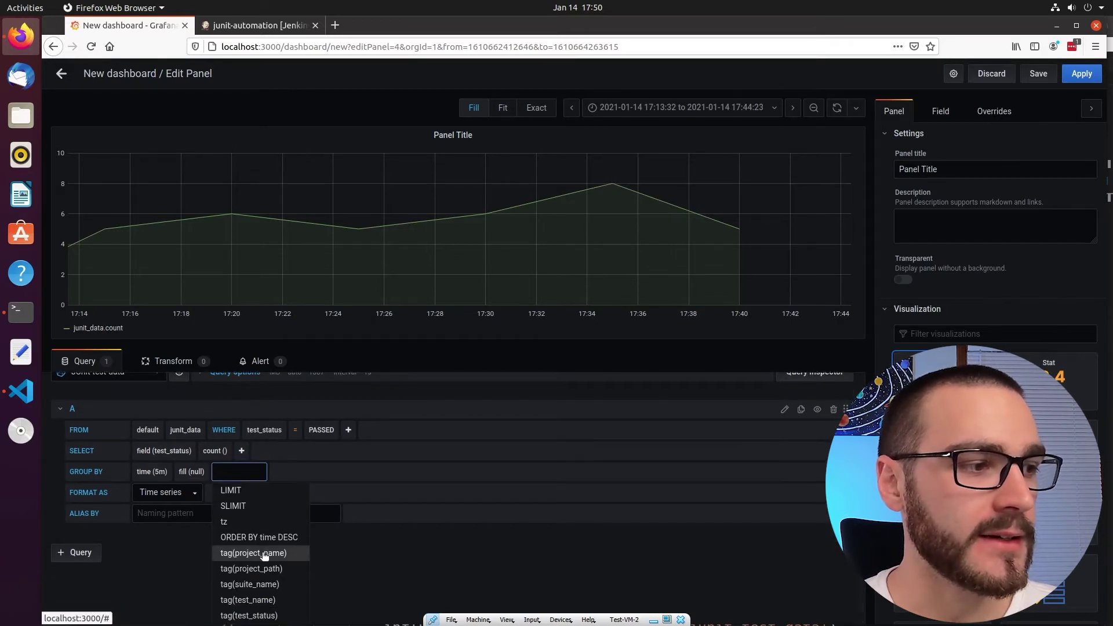
{"action": "left_click", "coordinate": [277, 602]}
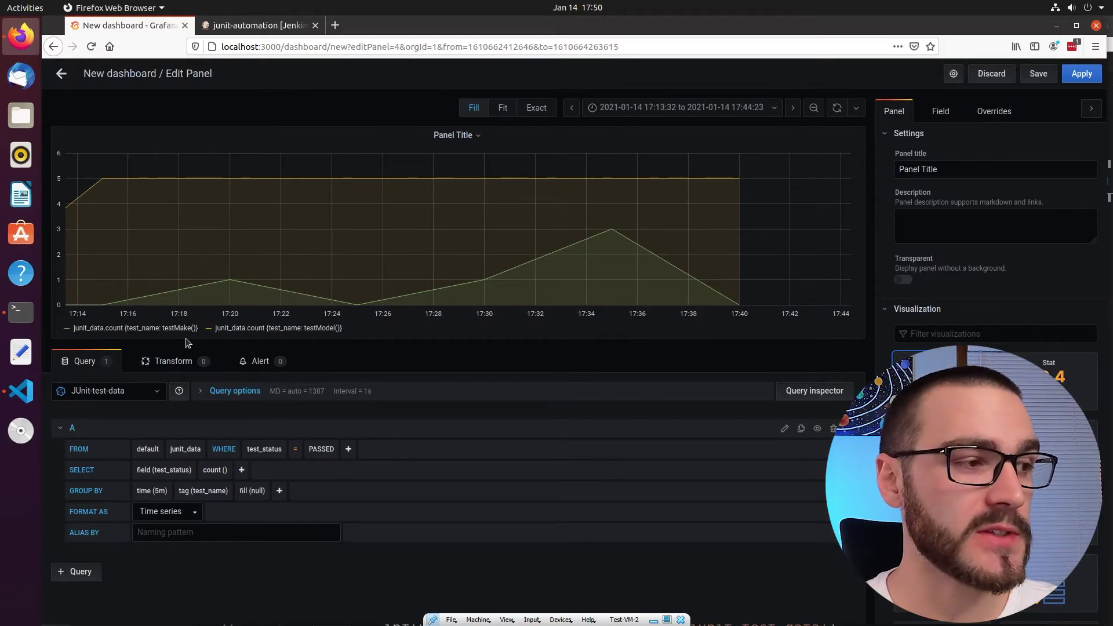
- Alias the count query '$tag_test_name - PASSED' so the legend shows testMake() - PASSED and testModel() - PASSED
{"action": "left_click", "coordinate": [207, 532]}
{"action": "type", "text": "$tag"}
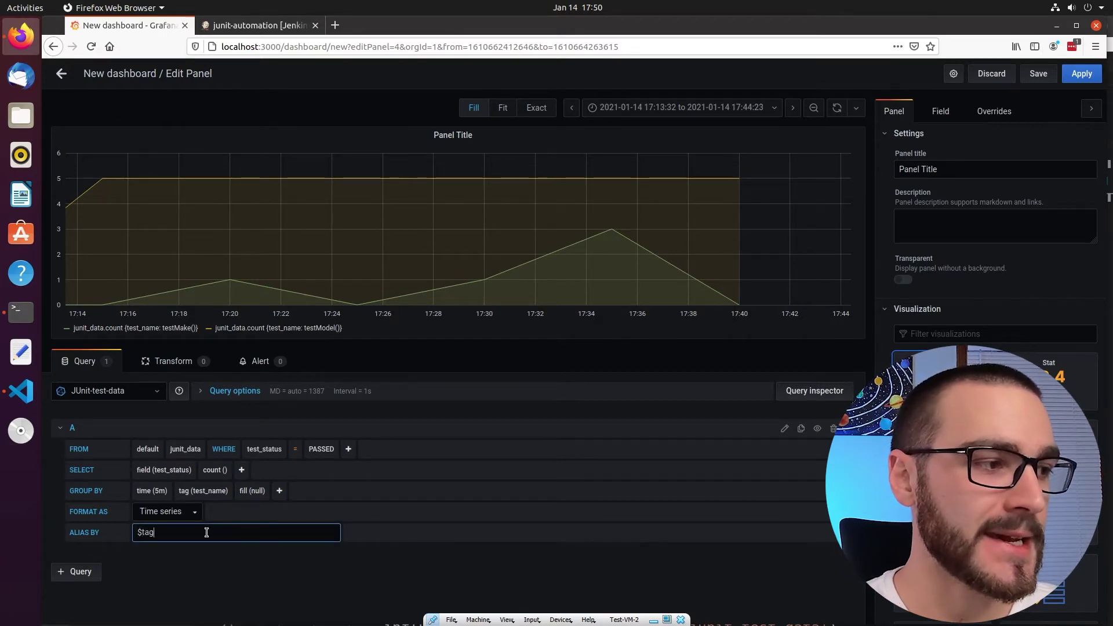
{"action": "type", "text": "_test_name"}
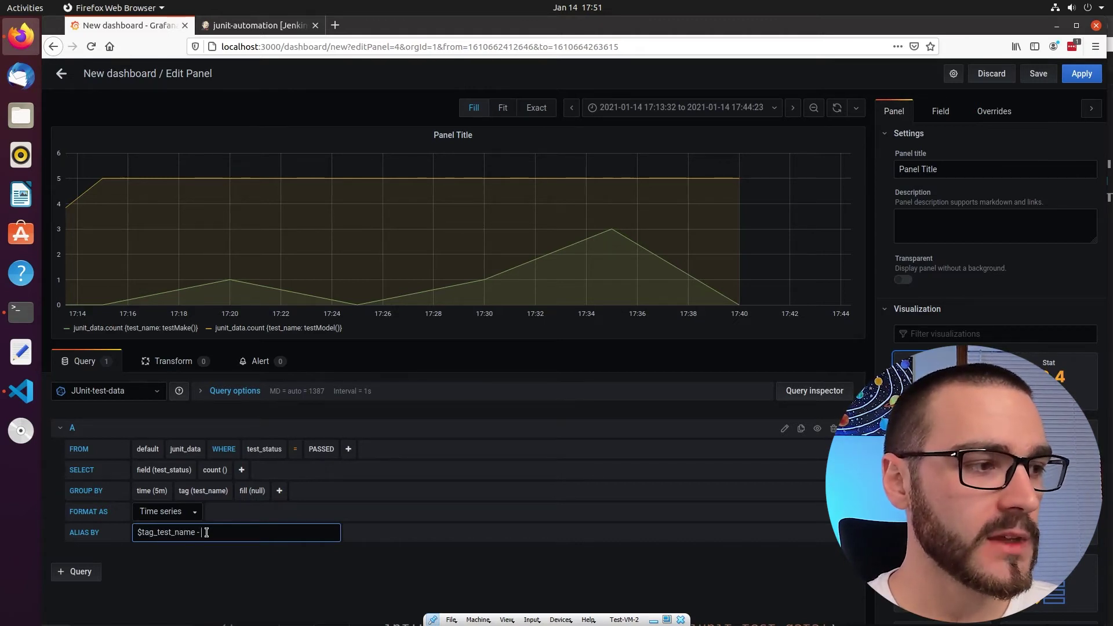
{"action": "type", "text": " - $"}
{"action": "key", "text": "BackSpace"}
{"action": "type", "text": "PASSED"}
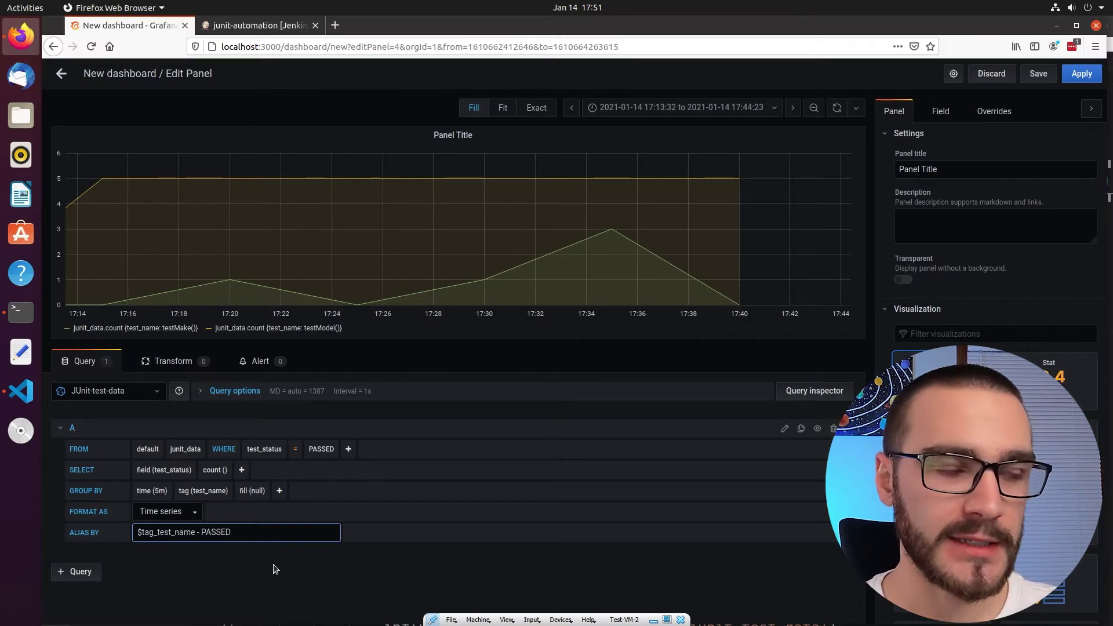
{"action": "left_click", "coordinate": [275, 570]}
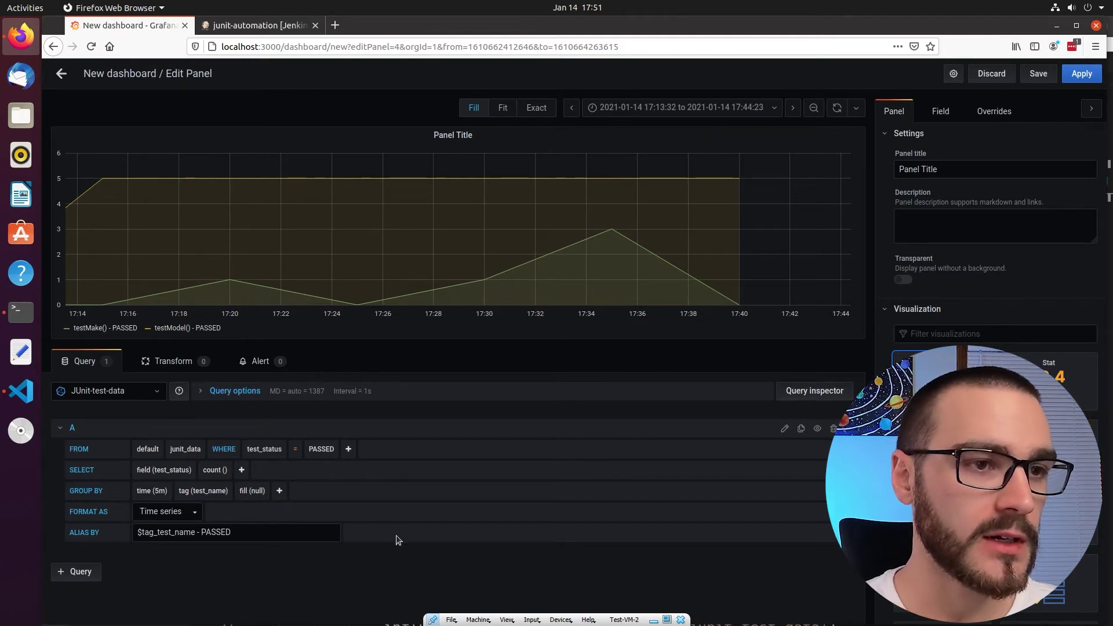
- Duplicate query A as query B and filter its test_status to FAILED
{"action": "left_click", "coordinate": [801, 430]}
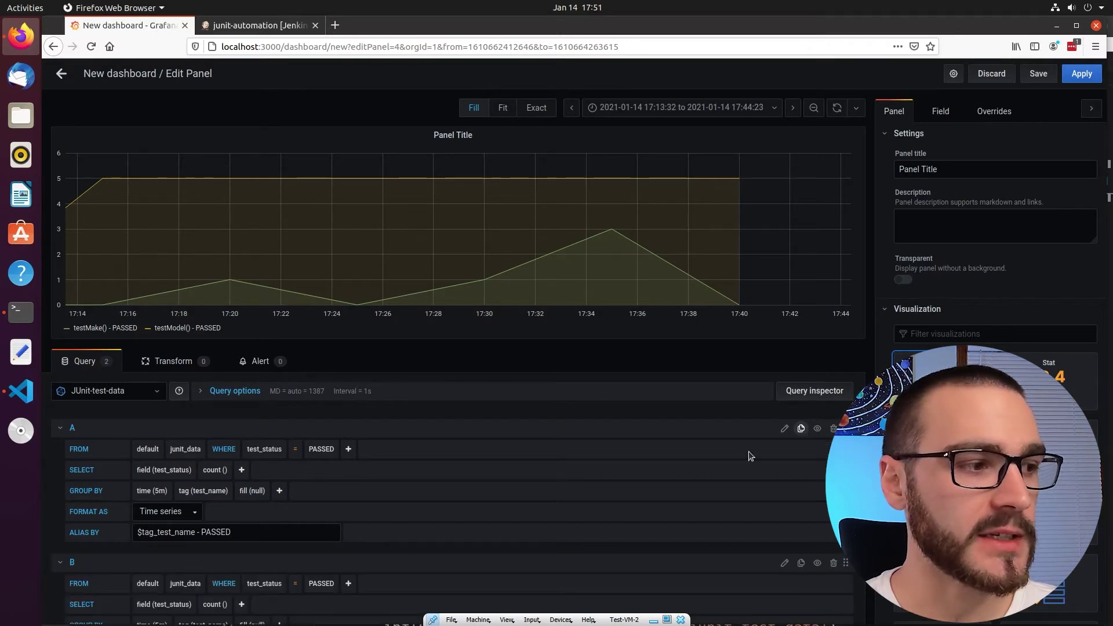
{"action": "scroll", "coordinate": [505, 496], "scroll_direction": "down", "scroll_amount": 1}
{"action": "scroll", "coordinate": [504, 501], "scroll_direction": "down", "scroll_amount": 2}
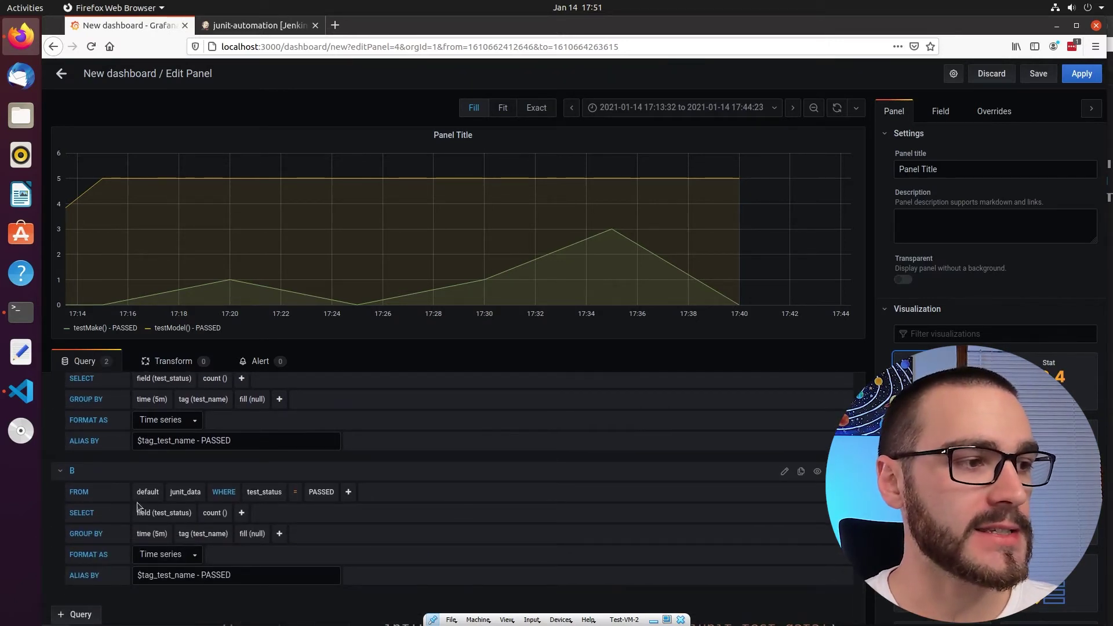
{"action": "left_click", "coordinate": [326, 492]}
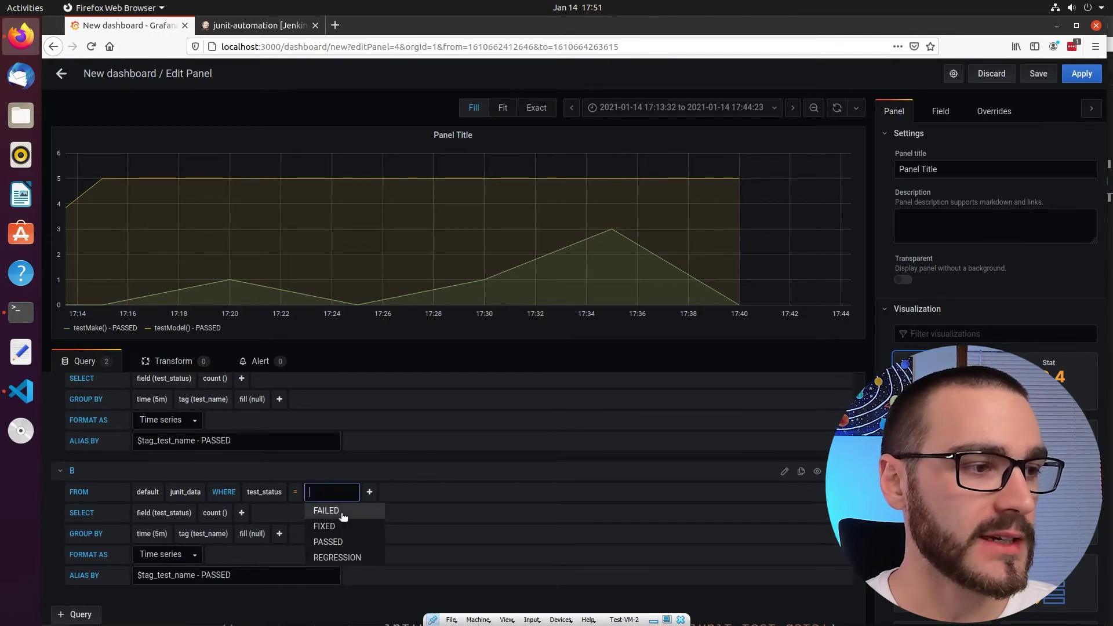
{"action": "left_click", "coordinate": [340, 514]}
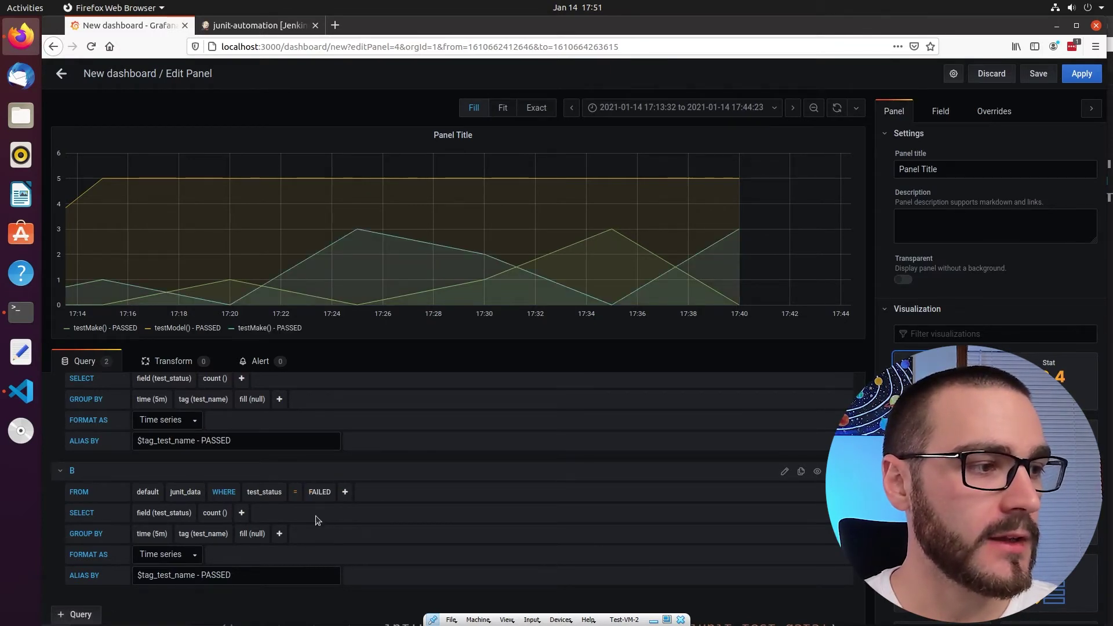
- Change query B's alias to '$tag_test_name - FAILED'
{"action": "left_click_drag", "start_coordinate": [232, 576], "coordinate": [202, 577]}
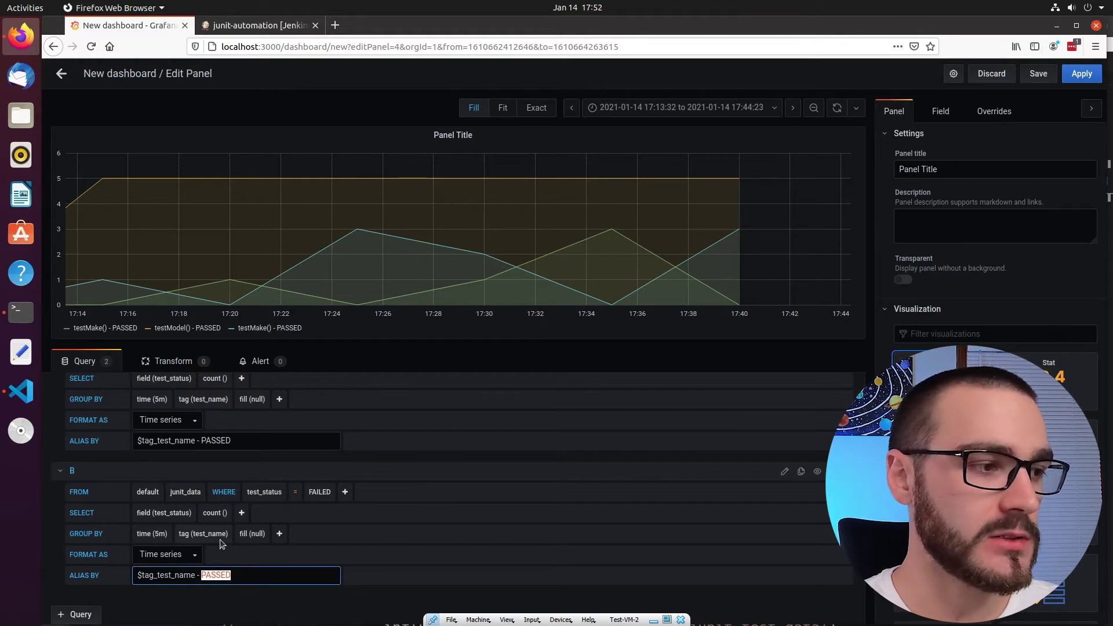
{"action": "type", "text": "FAILED"}
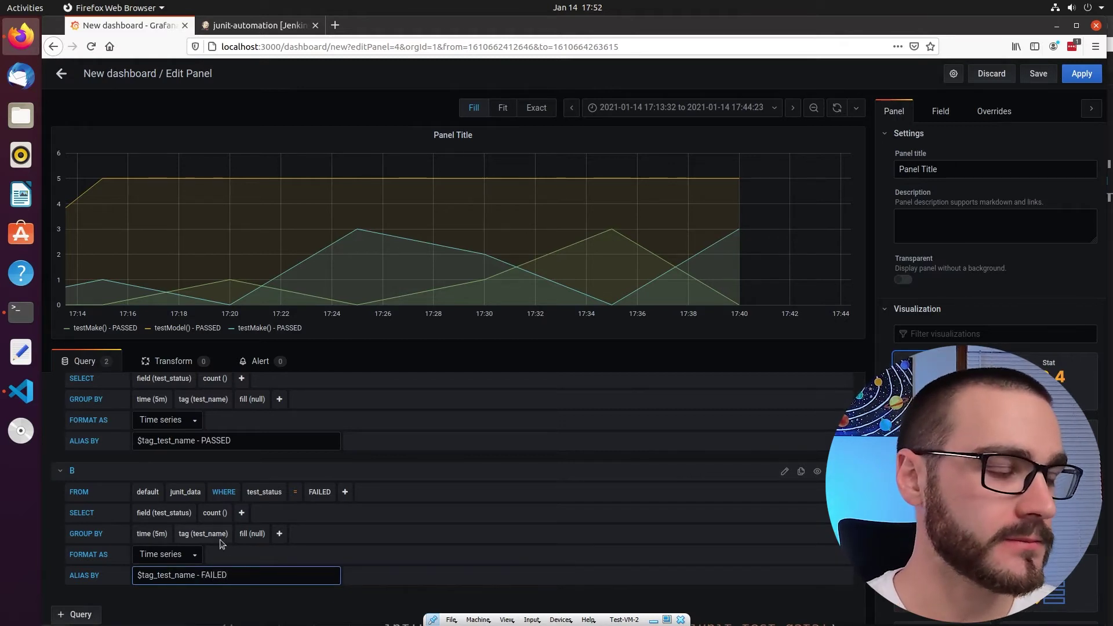
{"action": "left_click", "coordinate": [318, 599]}
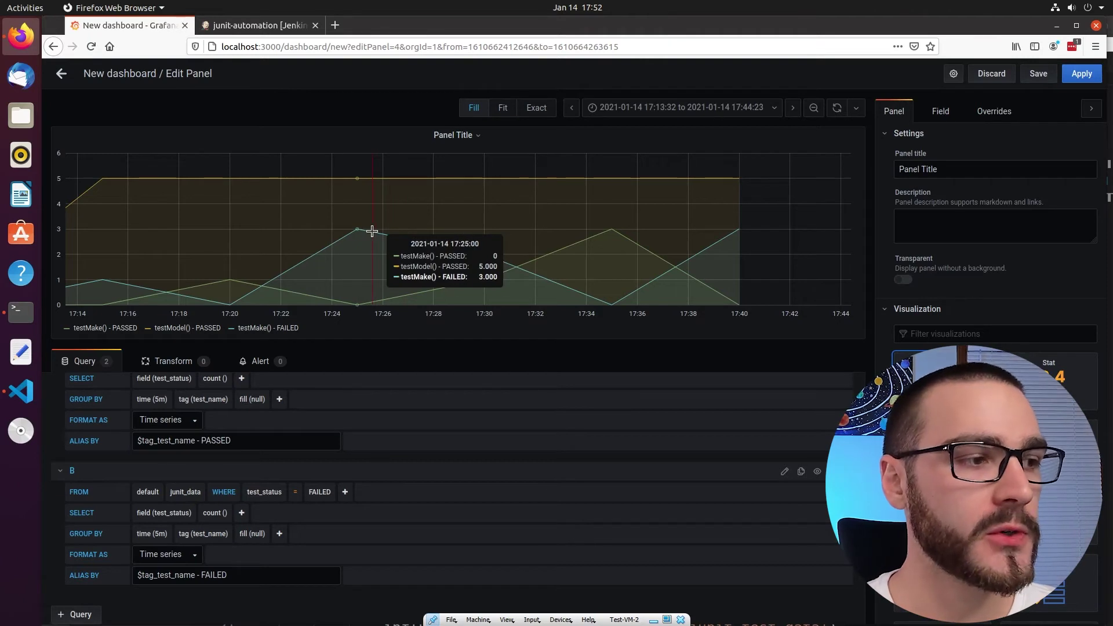
{"action": "left_click", "coordinate": [322, 493]}
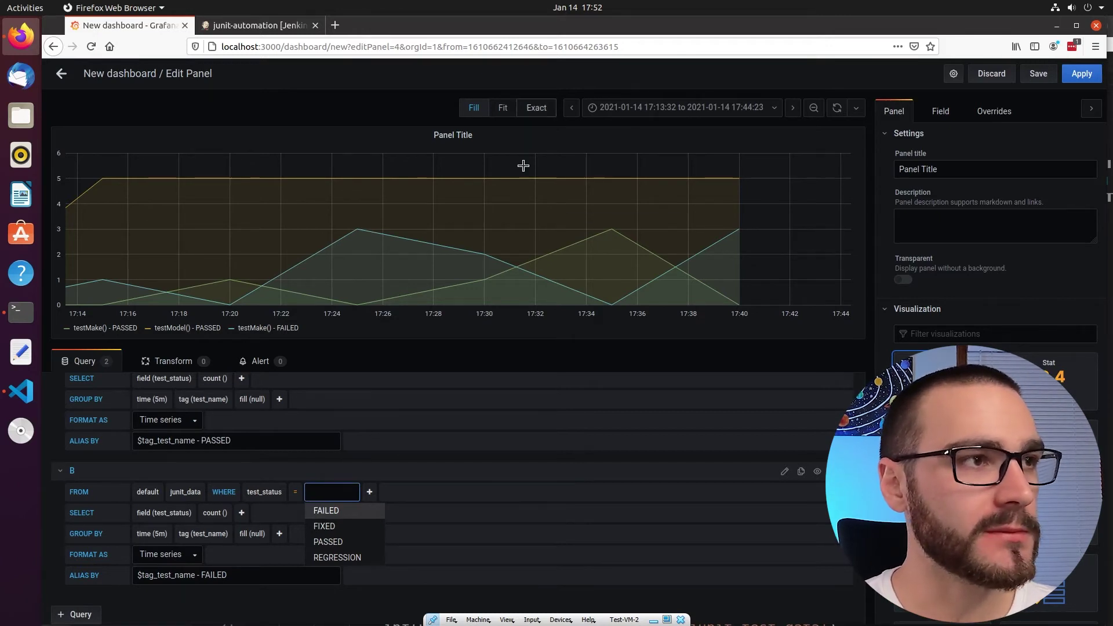
{"action": "key", "text": "Return"}
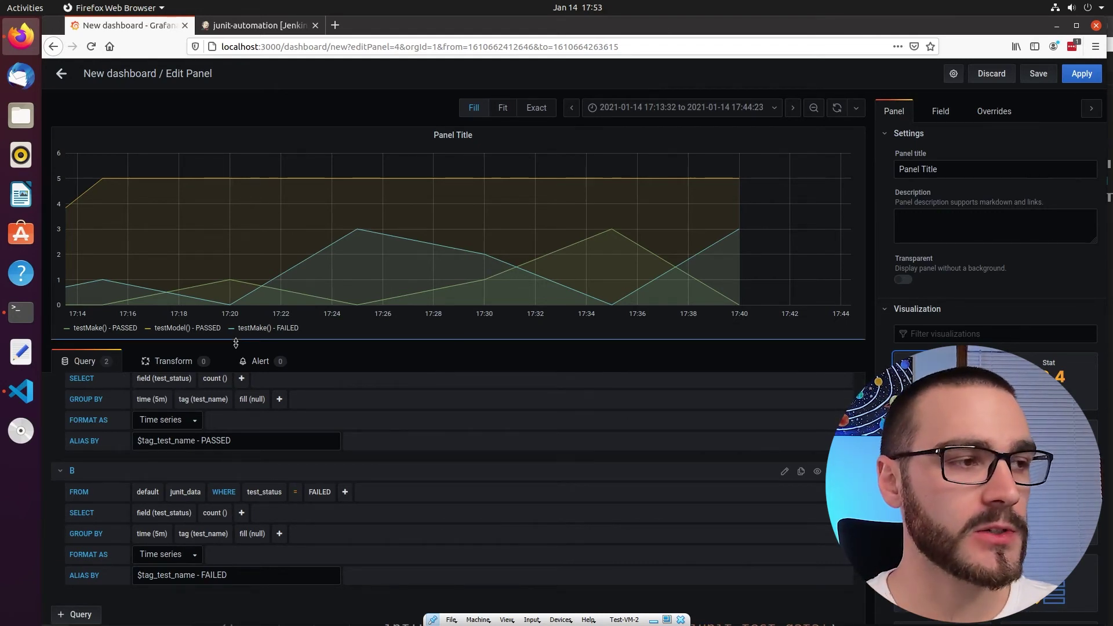
- Retitle the panel 'Test Status - Pass/Fail' and apply it to the dashboard
{"action": "triple_click", "coordinate": [987, 169]}
{"action": "type", "text": "Test"}
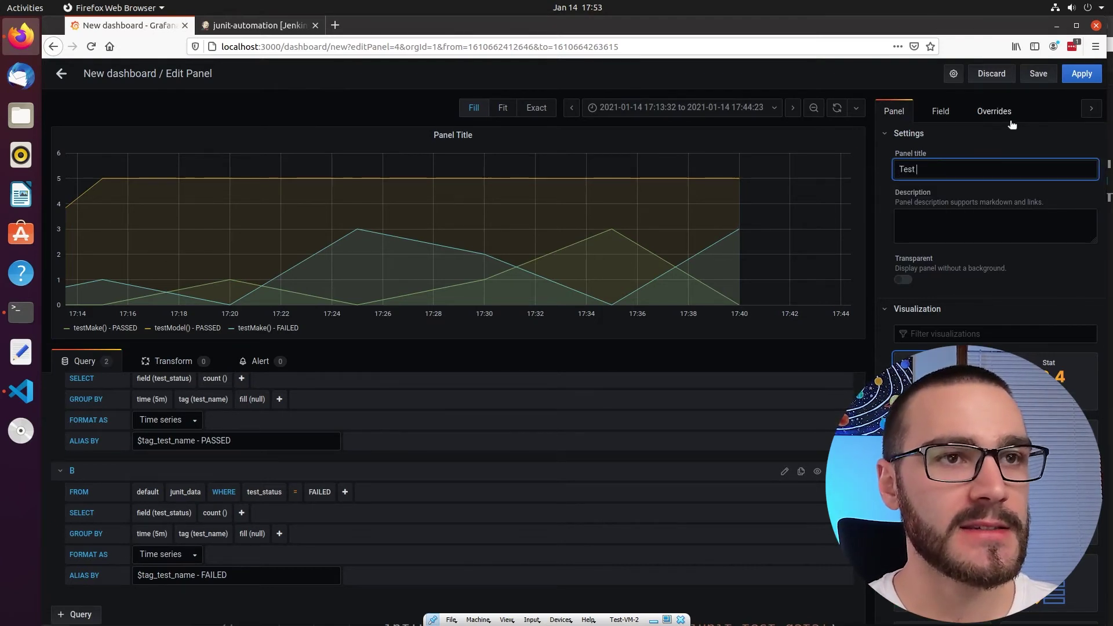
{"action": "type", "text": " Status - Pass/P"}
{"action": "key", "text": "BackSpace"}
{"action": "type", "text": "F"}
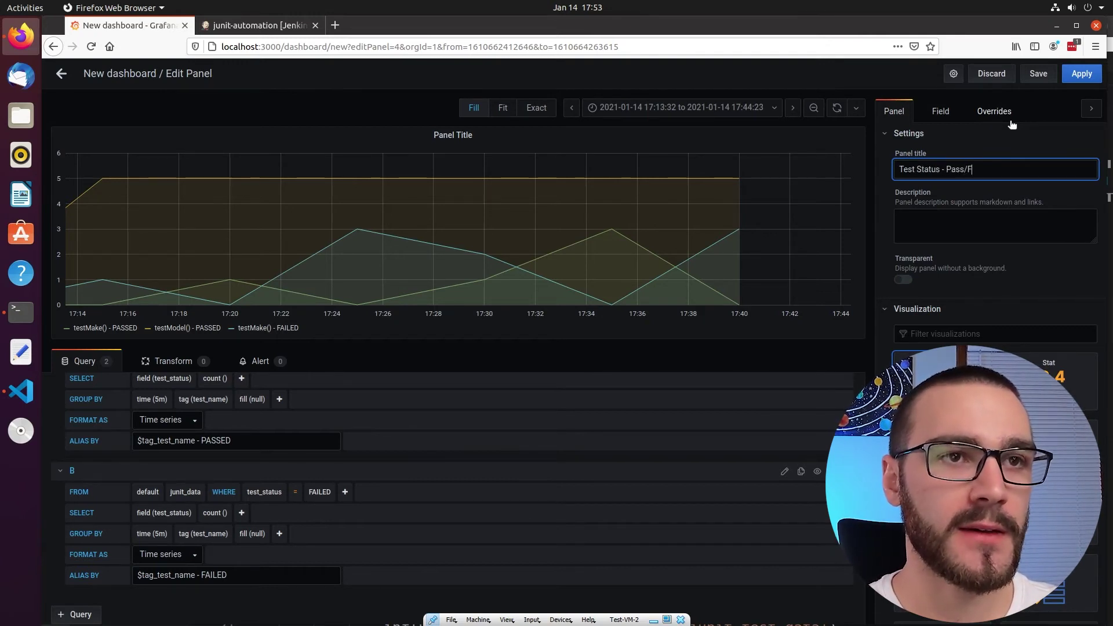
{"action": "type", "text": "ail"}
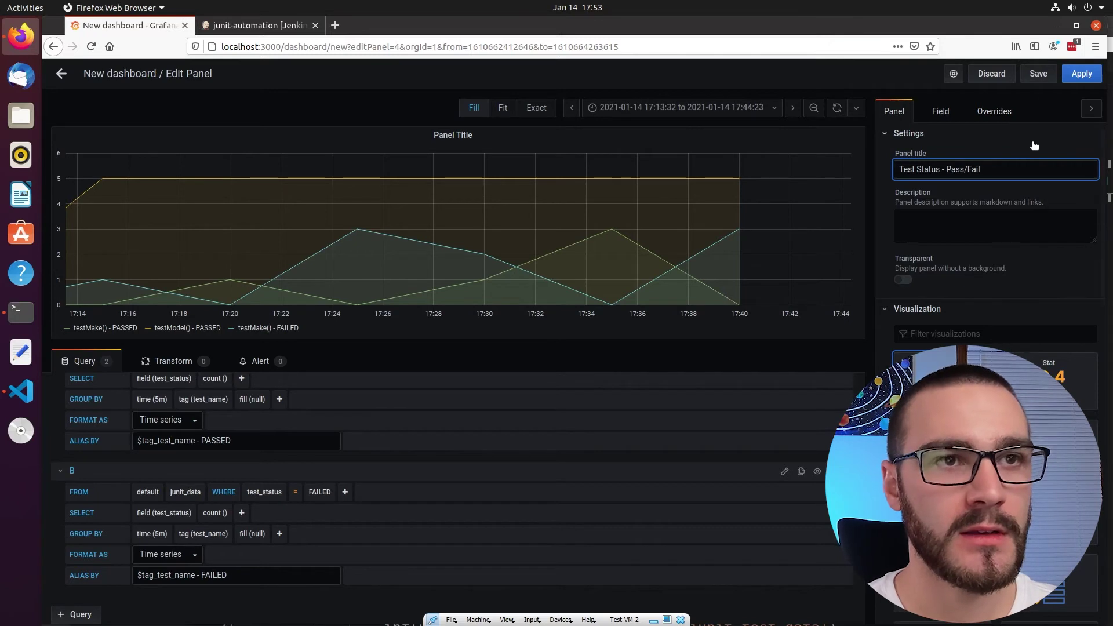
{"action": "left_click", "coordinate": [1034, 151]}
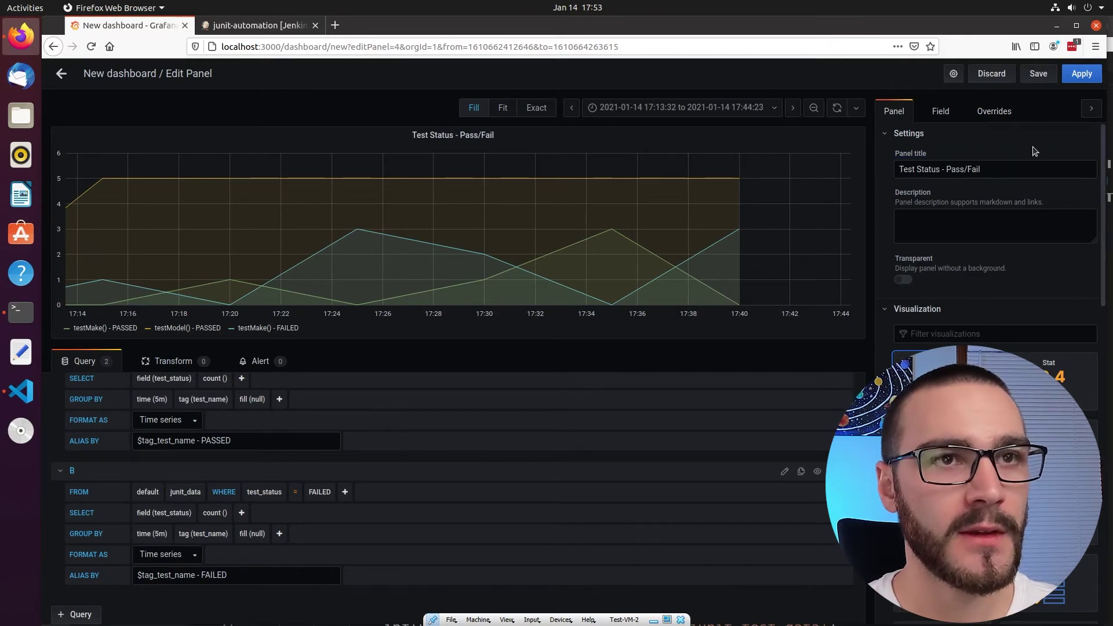
{"action": "left_click", "coordinate": [1079, 77]}
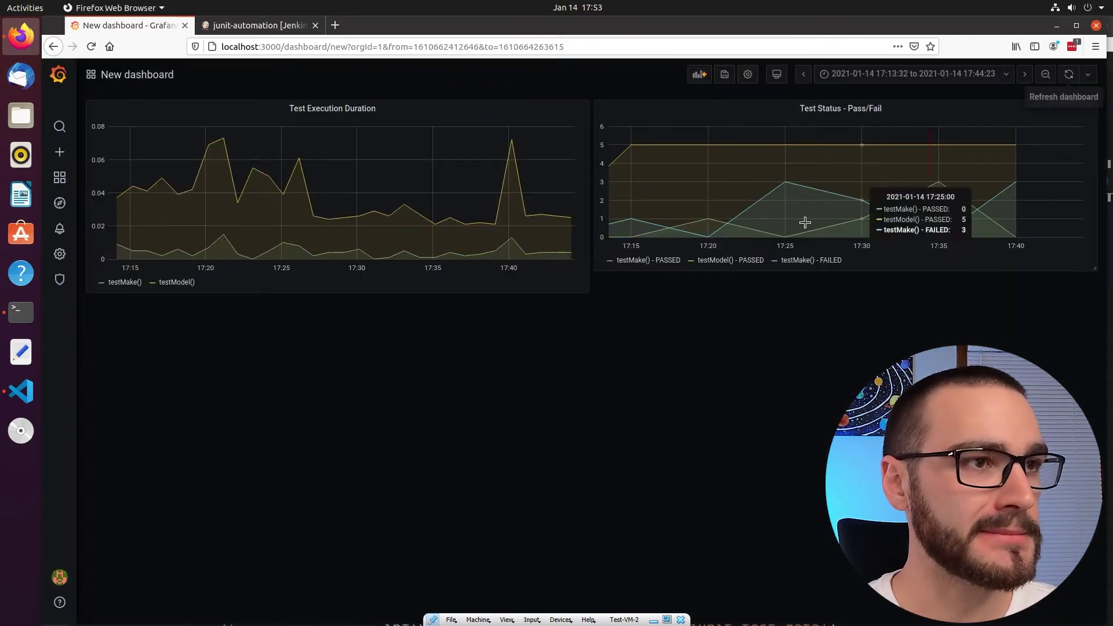
- Add a new graph panel placed below Test Execution Duration
{"action": "left_click", "coordinate": [697, 74]}
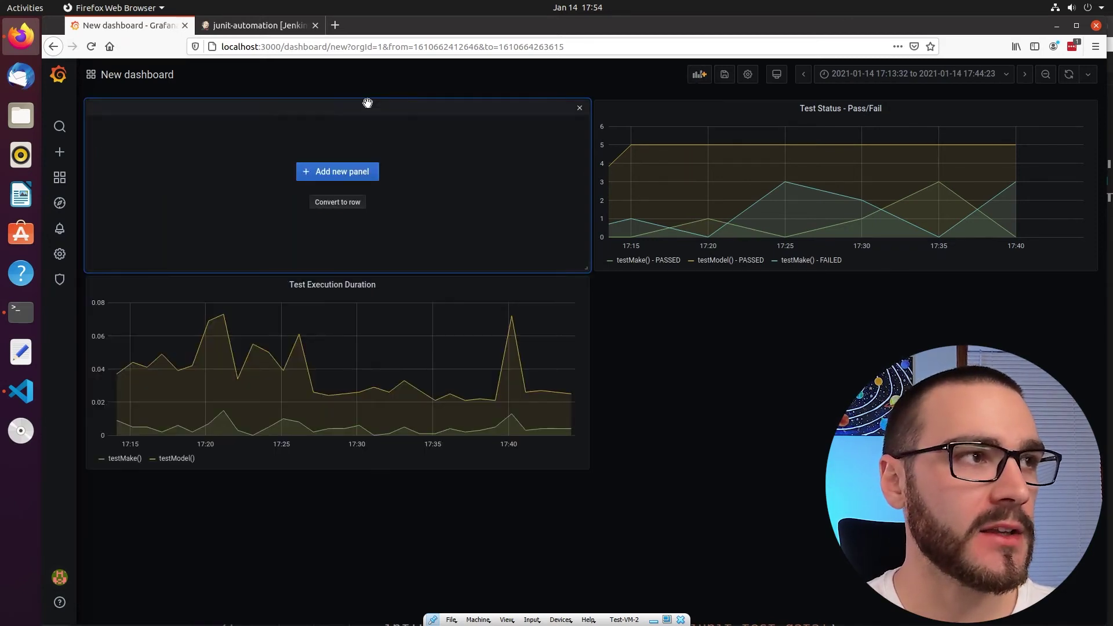
{"action": "left_click_drag", "start_coordinate": [368, 103], "coordinate": [342, 337]}
{"action": "left_click", "coordinate": [345, 372]}
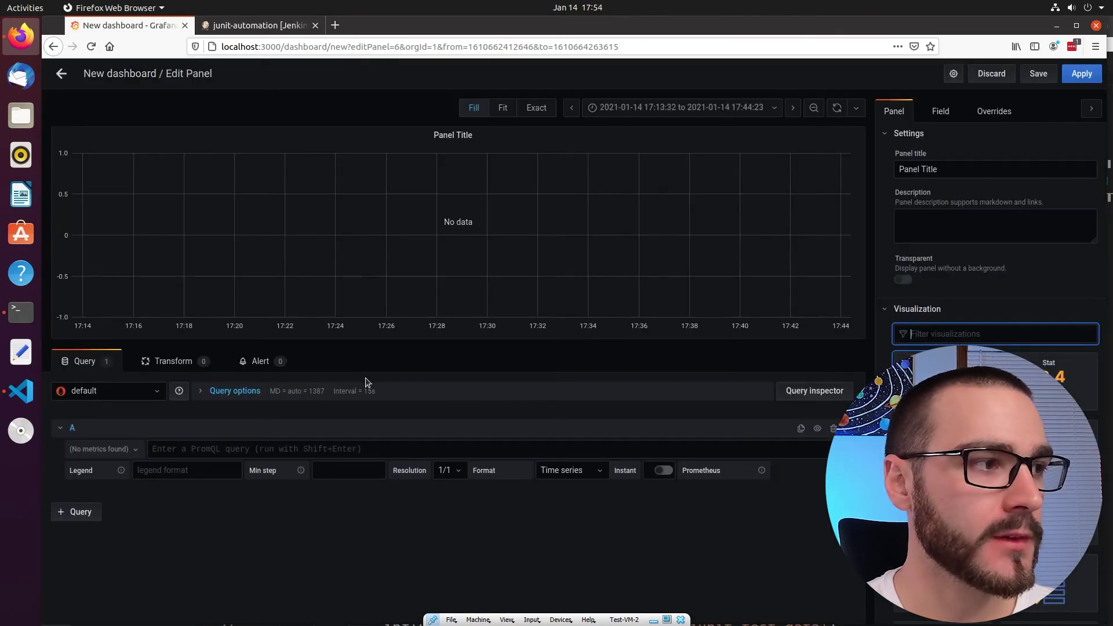
- Query junit_data from JUnit-test-data, filtered to test_status = REGRESSION
{"action": "left_click", "coordinate": [153, 393]}
{"action": "left_click", "coordinate": [152, 406]}
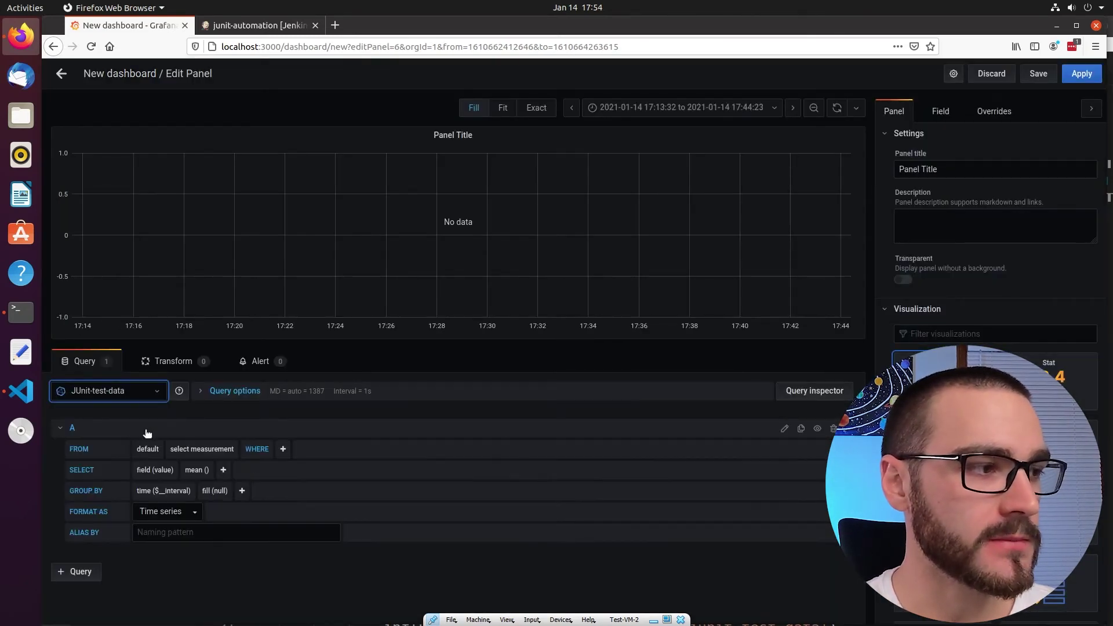
{"action": "left_click", "coordinate": [200, 450]}
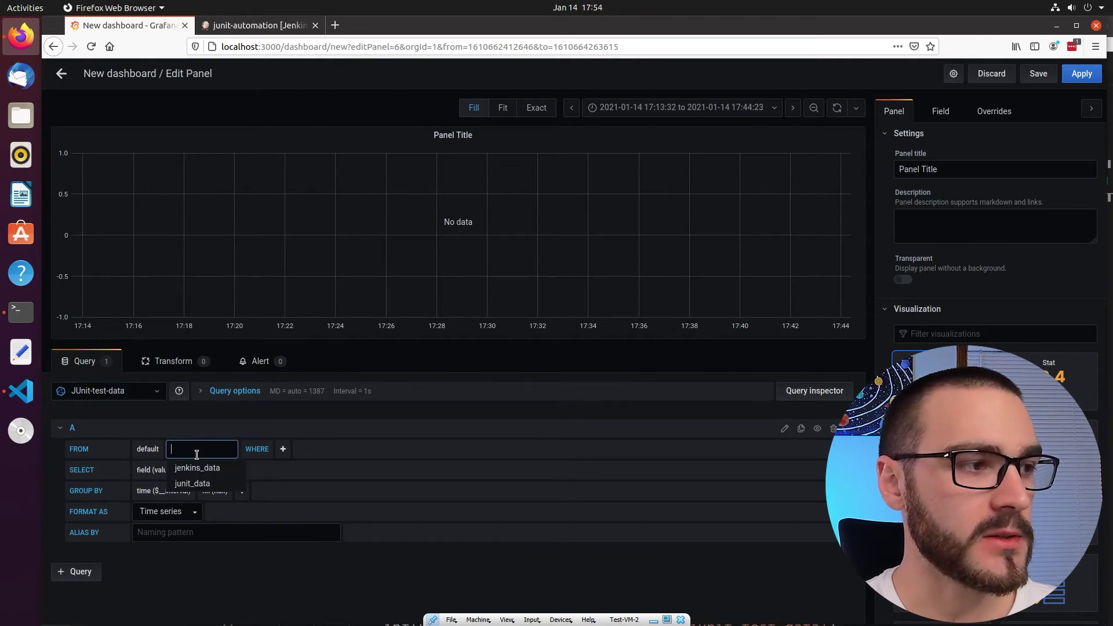
{"action": "left_click", "coordinate": [192, 483]}
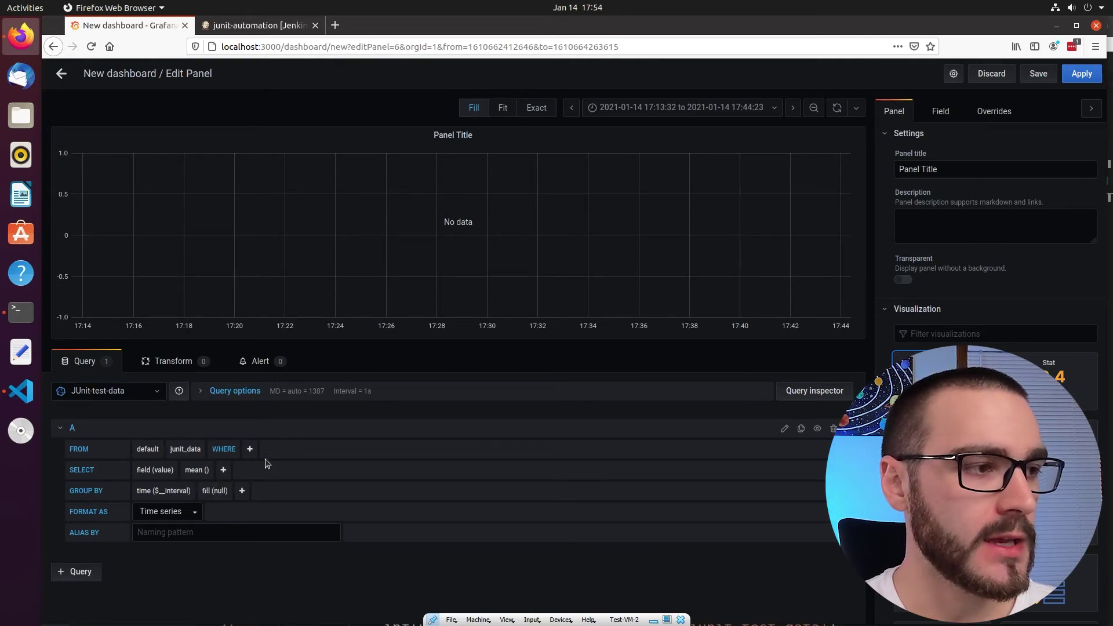
{"action": "left_click", "coordinate": [251, 449]}
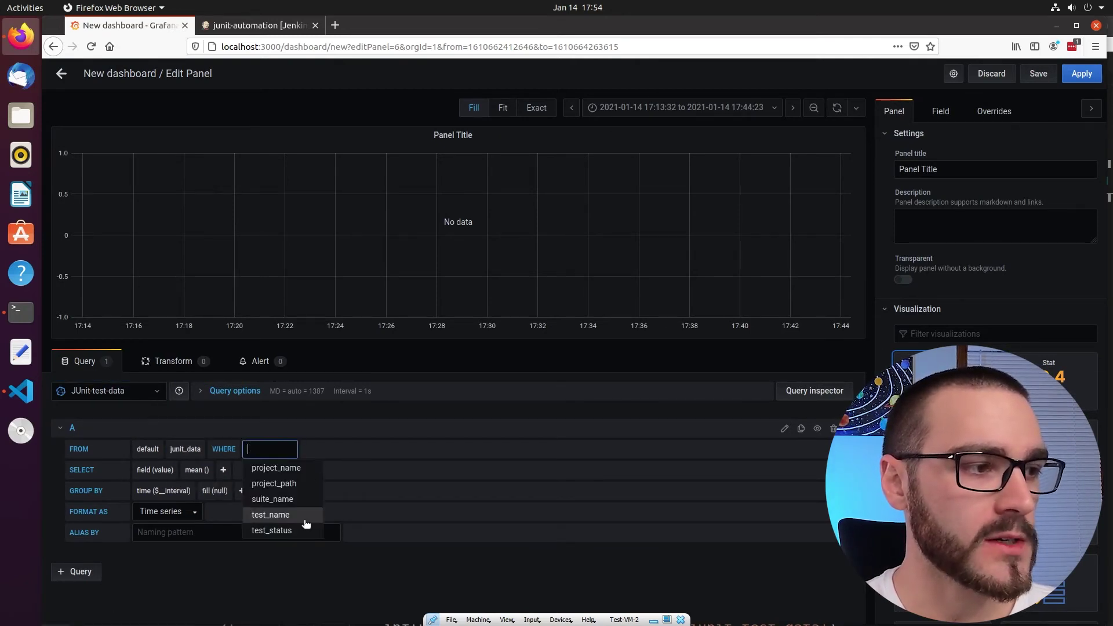
{"action": "left_click", "coordinate": [300, 533]}
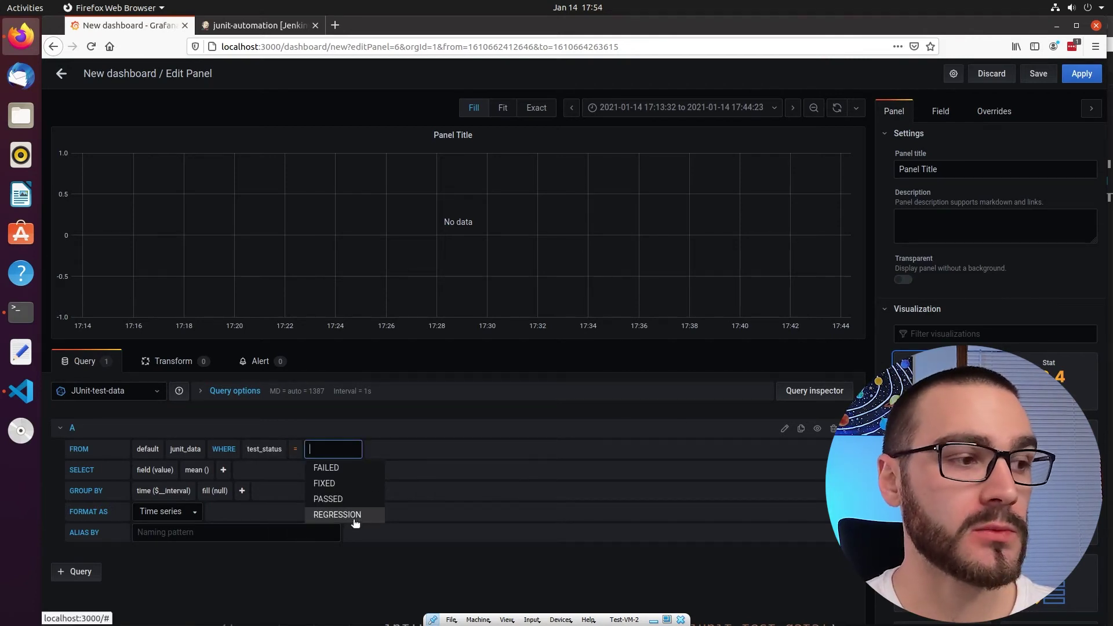
{"action": "left_click", "coordinate": [355, 516]}
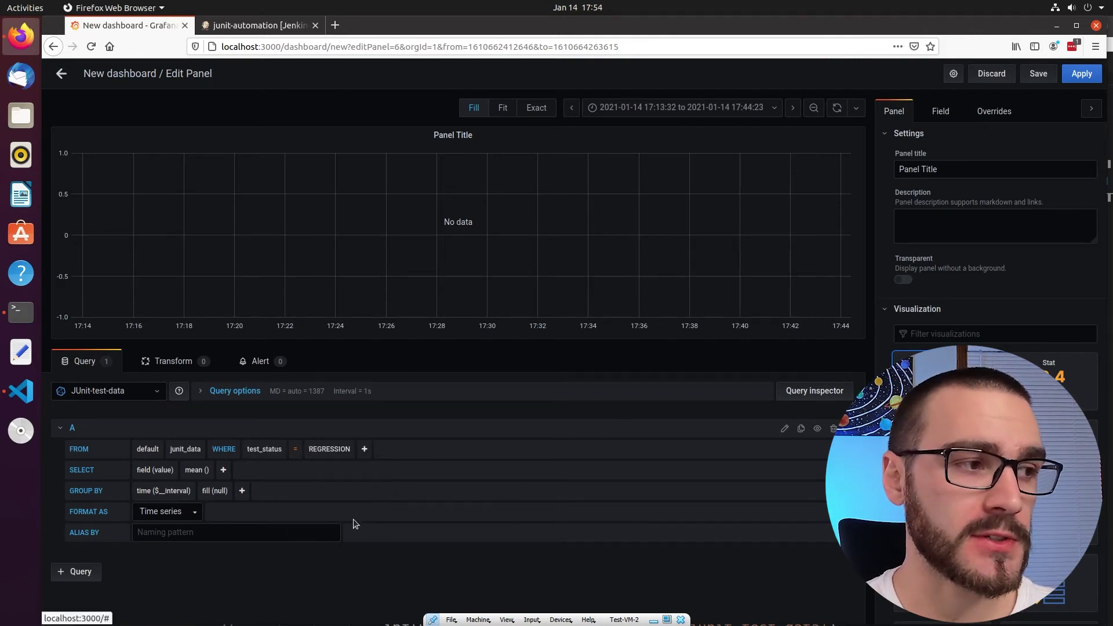
- Select count() of field test_status, grouped by time(5m) and tag(test_name)
{"action": "left_click", "coordinate": [224, 470]}
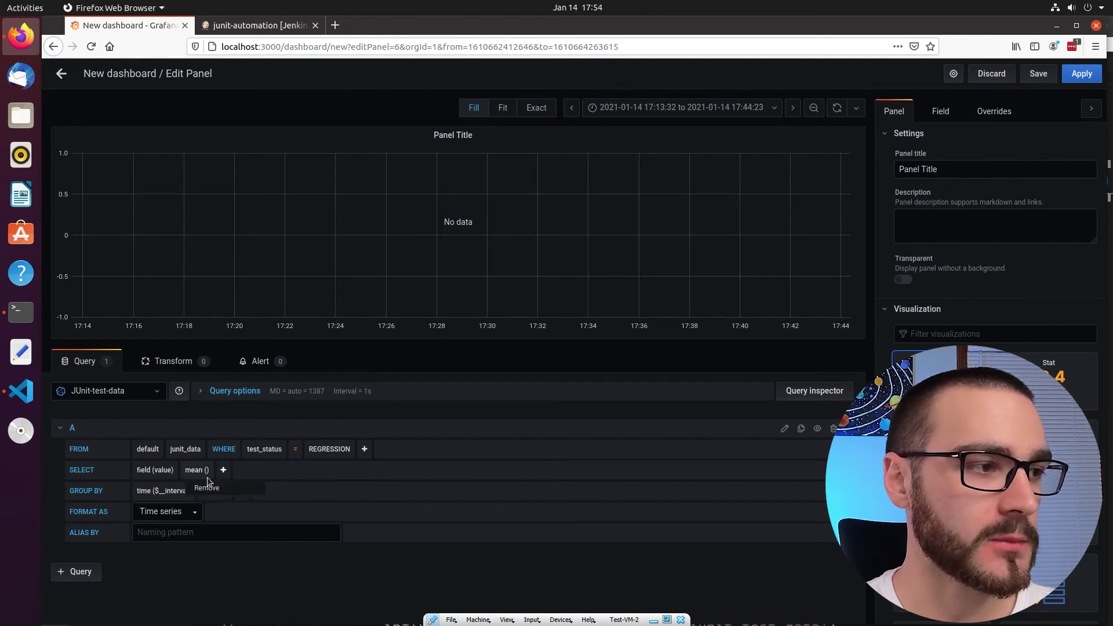
{"action": "left_click", "coordinate": [210, 487]}
{"action": "left_click", "coordinate": [164, 469]}
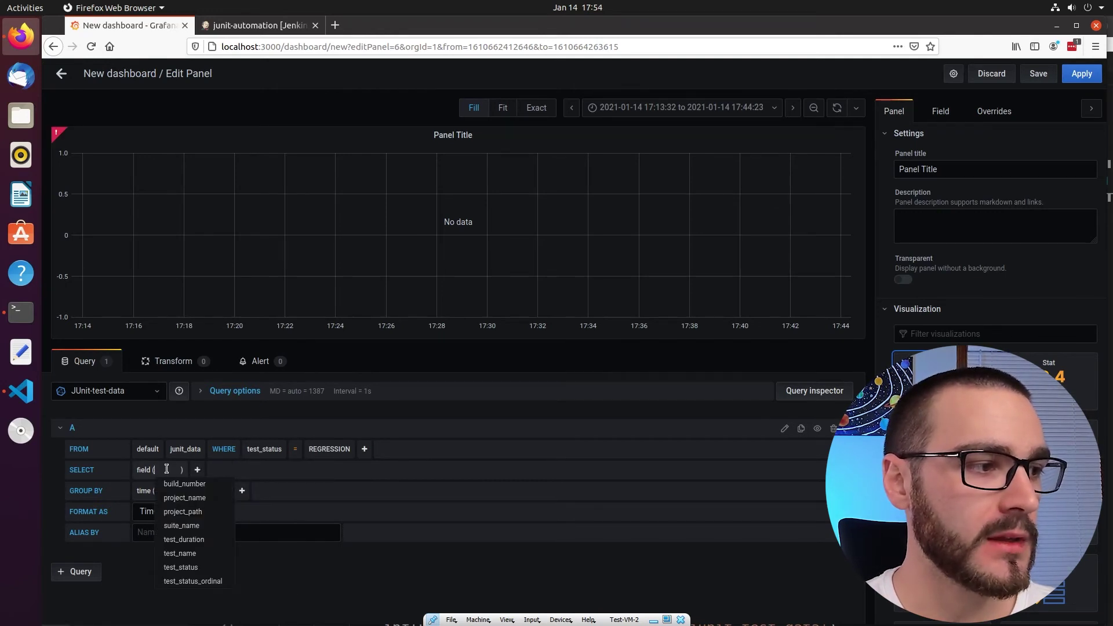
{"action": "left_click", "coordinate": [198, 568]}
{"action": "left_click", "coordinate": [205, 470]}
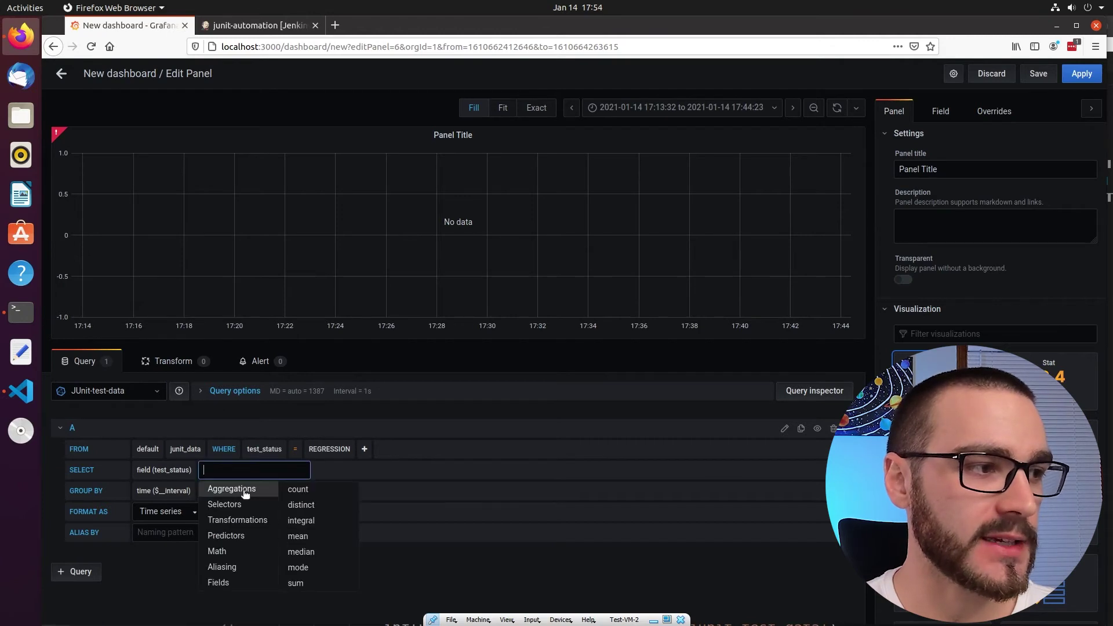
{"action": "left_click", "coordinate": [316, 493]}
{"action": "left_click", "coordinate": [172, 491]}
{"action": "left_click", "coordinate": [204, 560]}
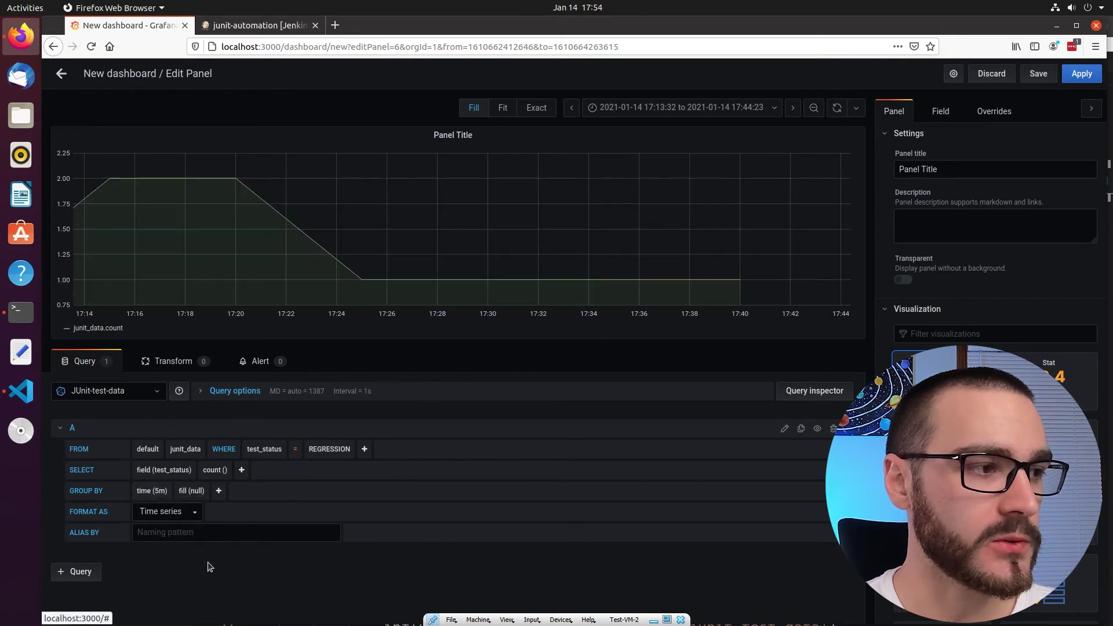
{"action": "left_click", "coordinate": [218, 491]}
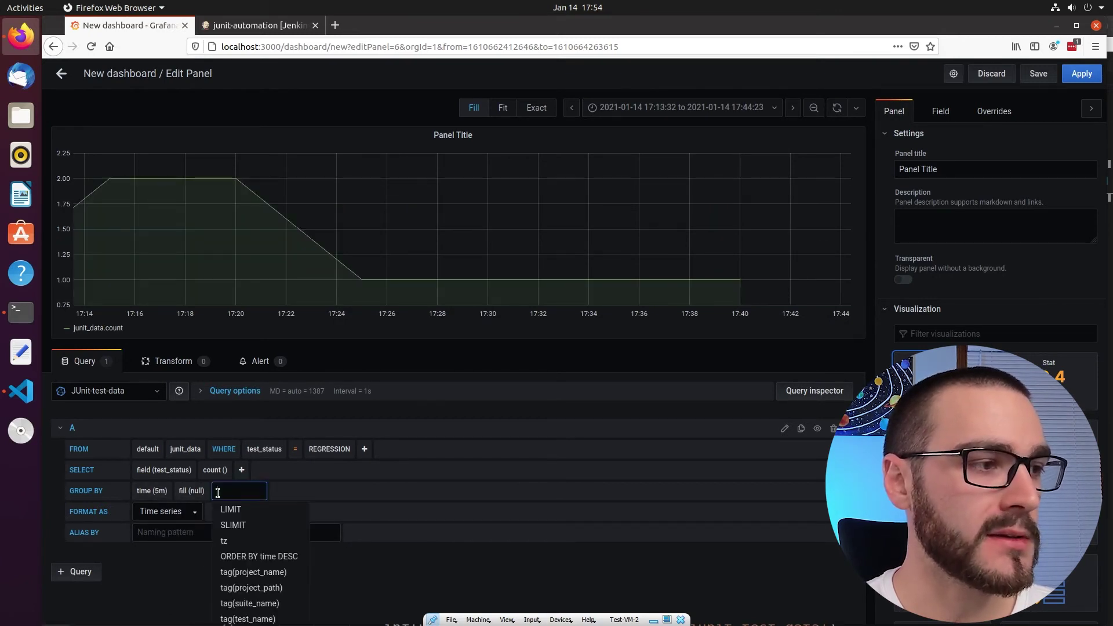
{"action": "left_click", "coordinate": [287, 619]}
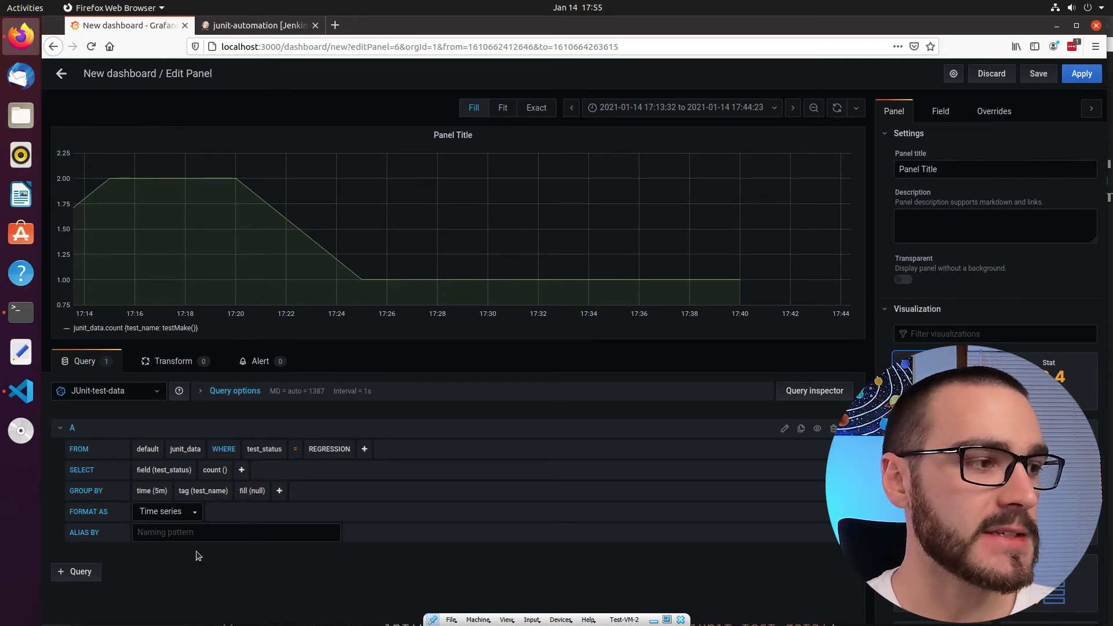
{"action": "left_click", "coordinate": [195, 532]}
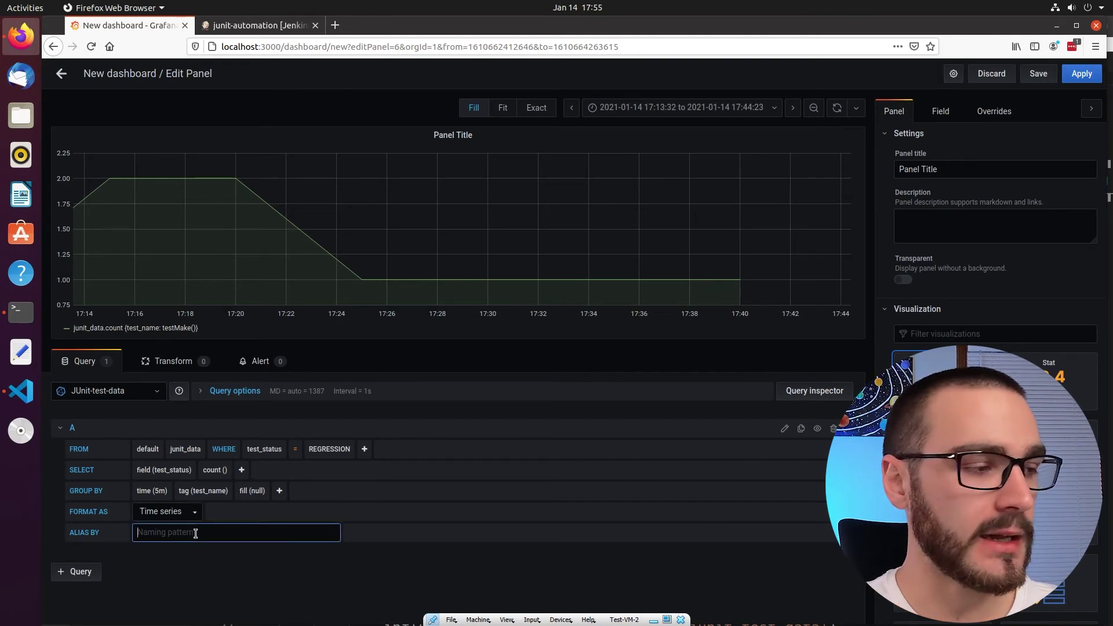
- Alias the series $tag_test_name, title the panel Regressions, and apply it
{"action": "type", "text": "$tag_"}
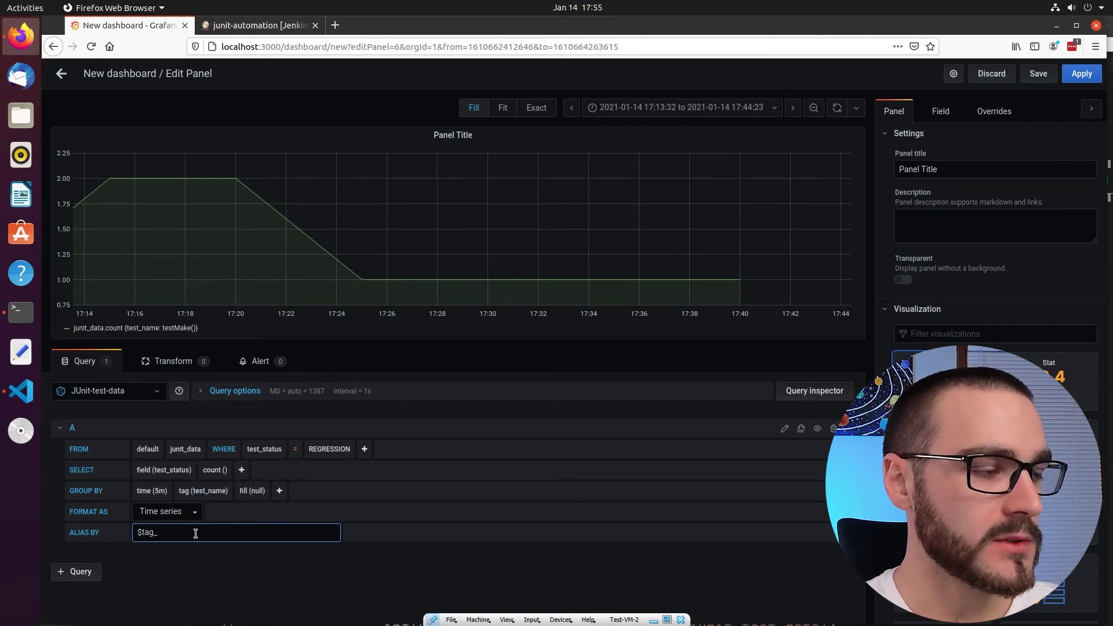
{"action": "type", "text": "test_name"}
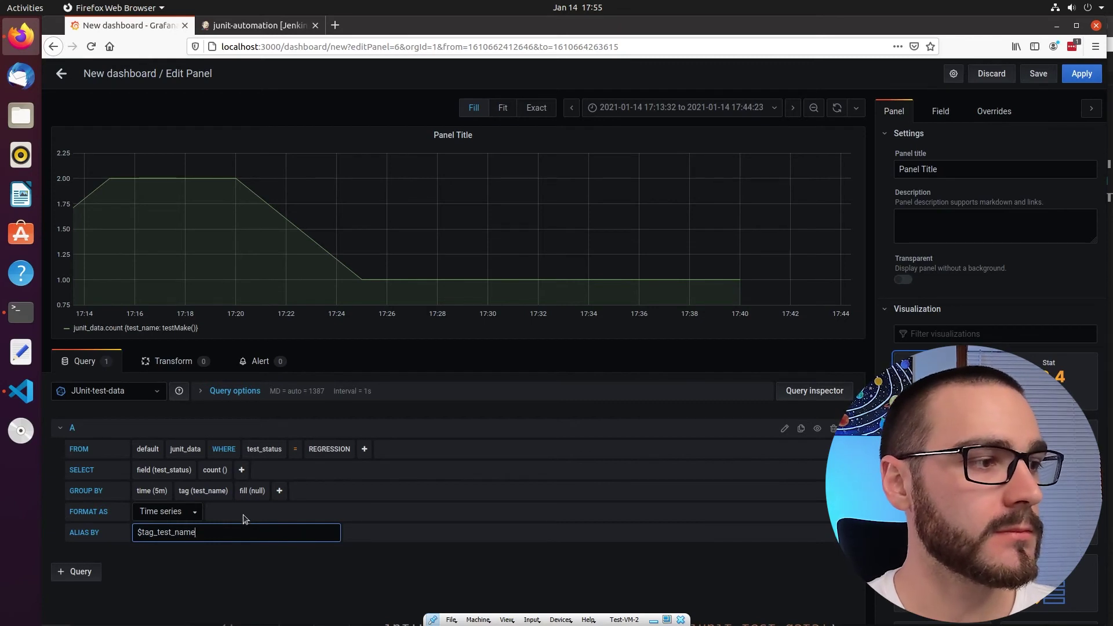
{"action": "left_click", "coordinate": [265, 572]}
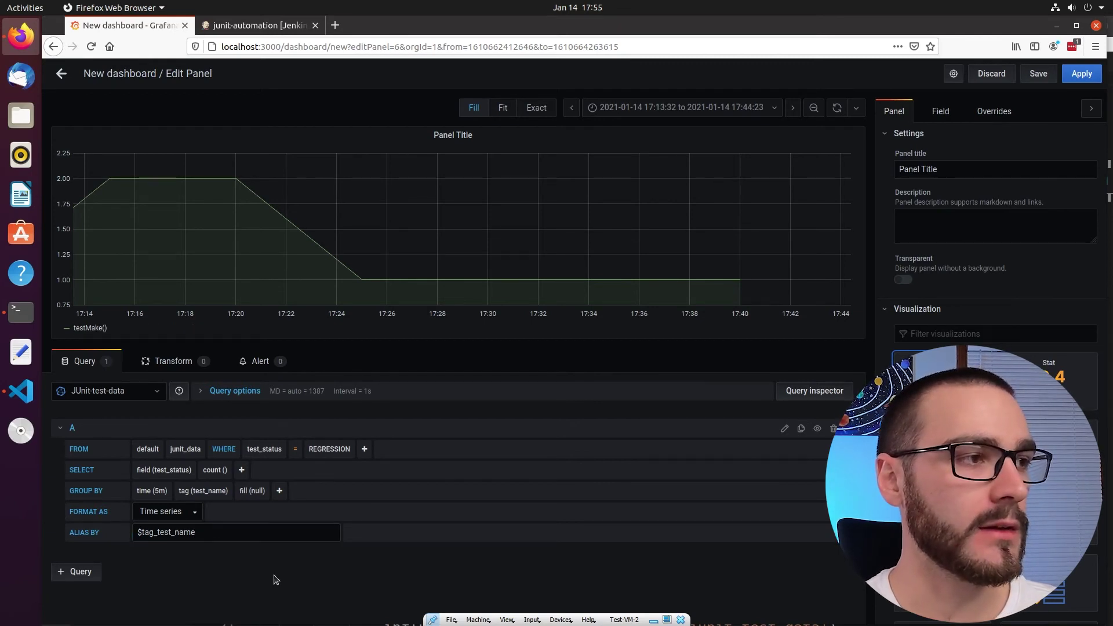
{"action": "left_click", "coordinate": [962, 169]}
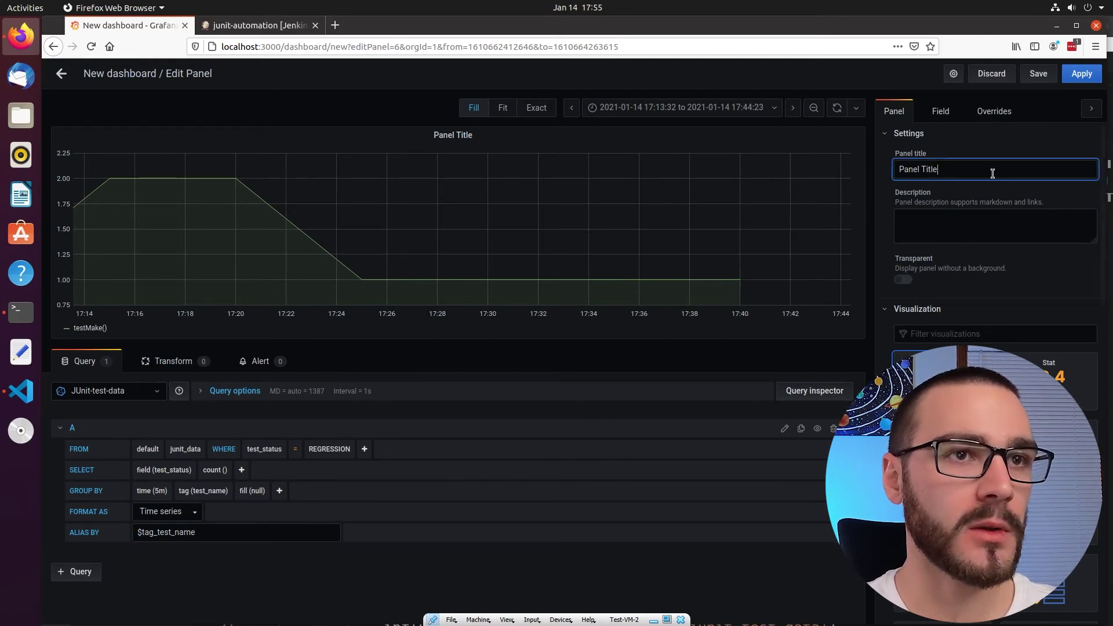
{"action": "left_click_drag", "start_coordinate": [993, 174], "coordinate": [890, 163]}
{"action": "type", "text": "Regressions"}
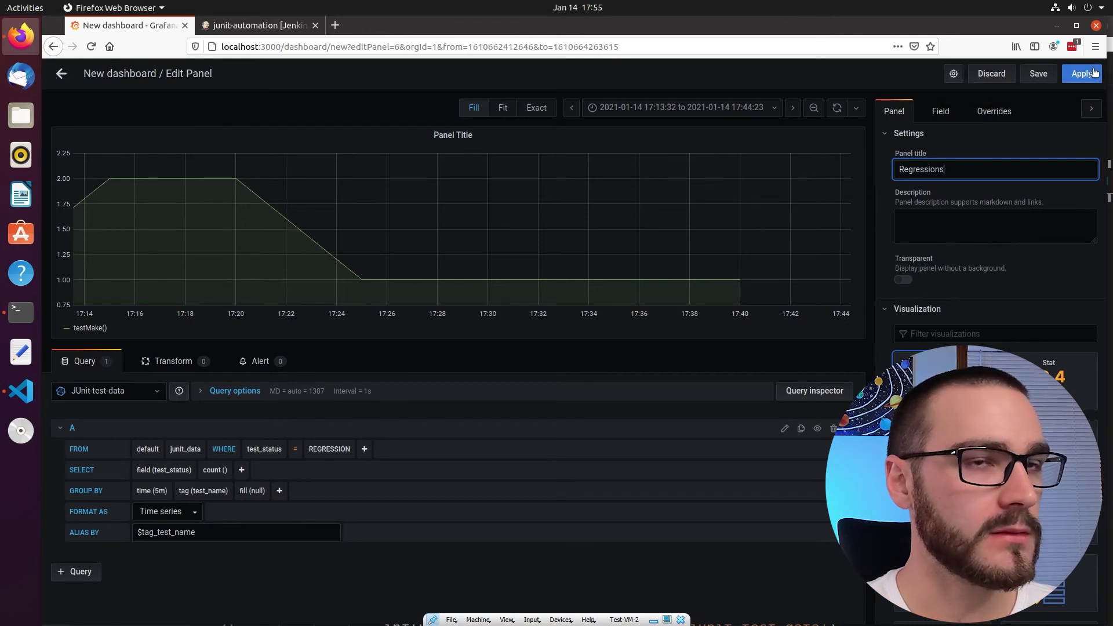
{"action": "left_click", "coordinate": [1081, 74]}
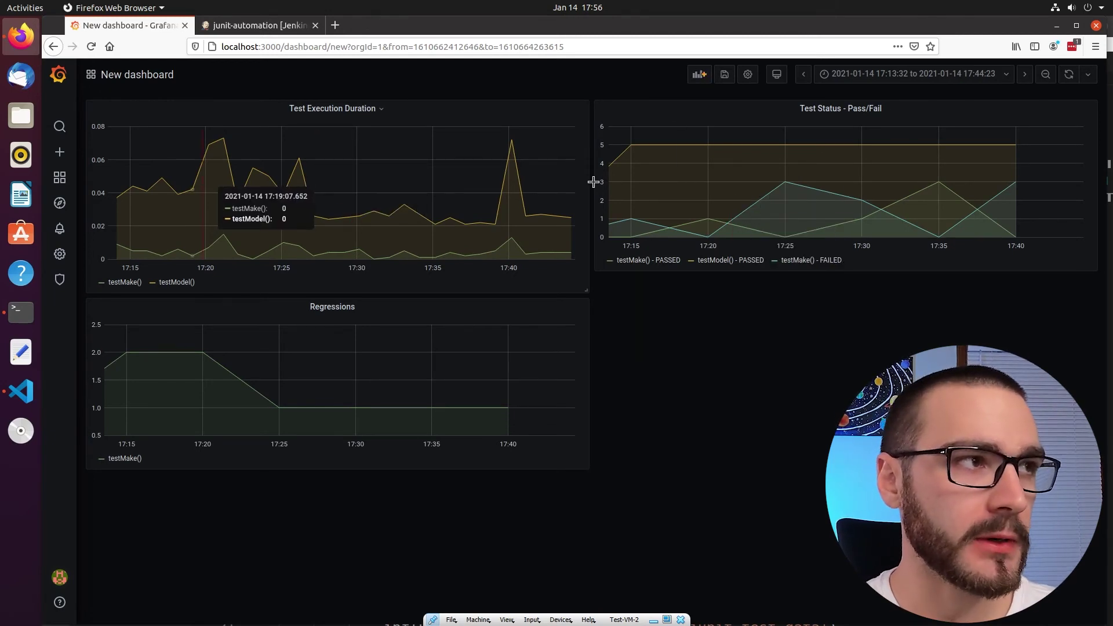
- Add a fourth panel at the lower right querying JUnit-test-data, formatted as Table
{"action": "left_click", "coordinate": [702, 74]}
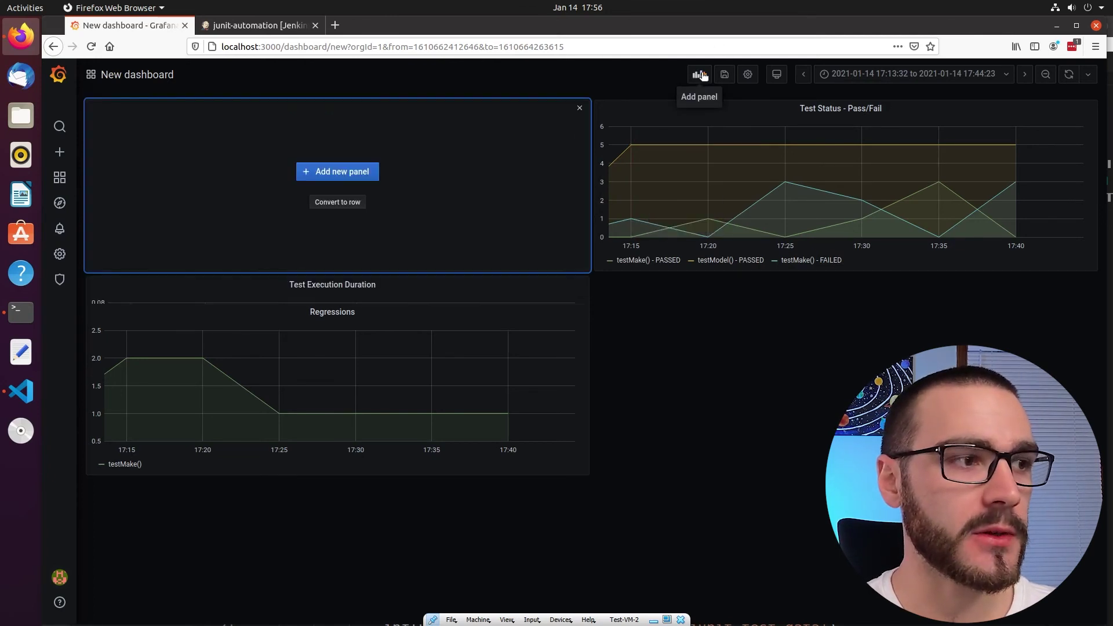
{"action": "left_click_drag", "start_coordinate": [393, 104], "coordinate": [916, 342]}
{"action": "left_click", "coordinate": [852, 348]}
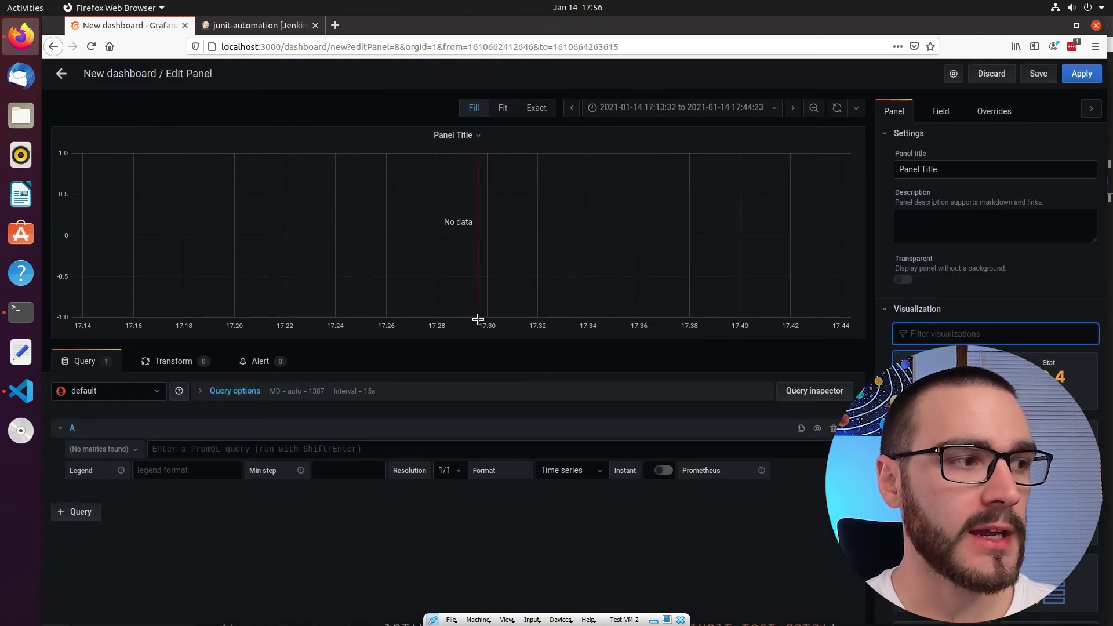
{"action": "left_click", "coordinate": [149, 391]}
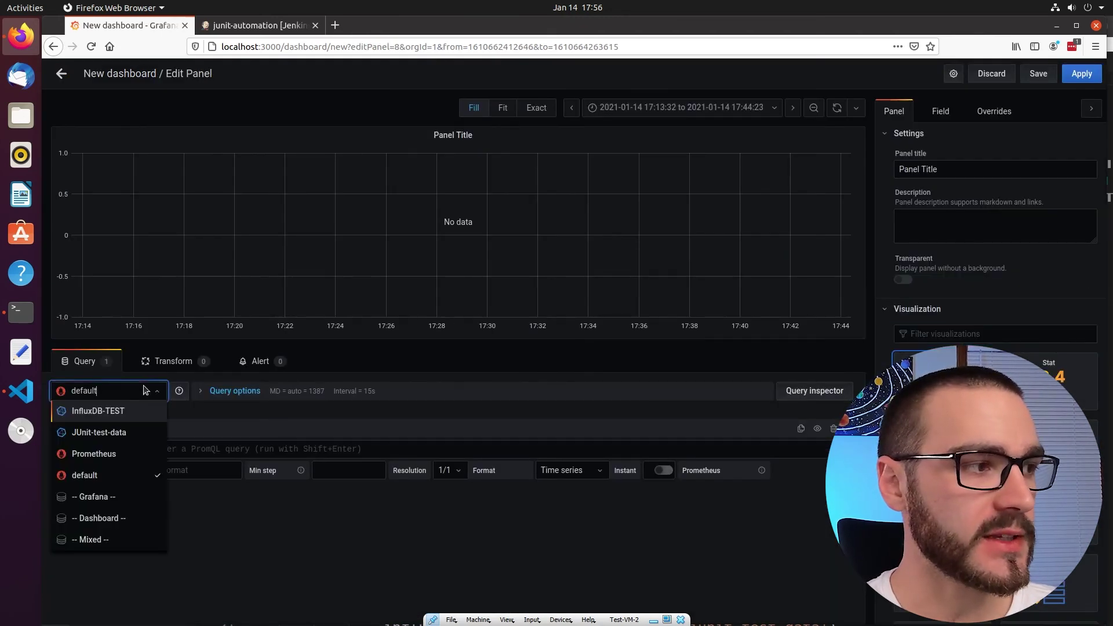
{"action": "left_click", "coordinate": [127, 431]}
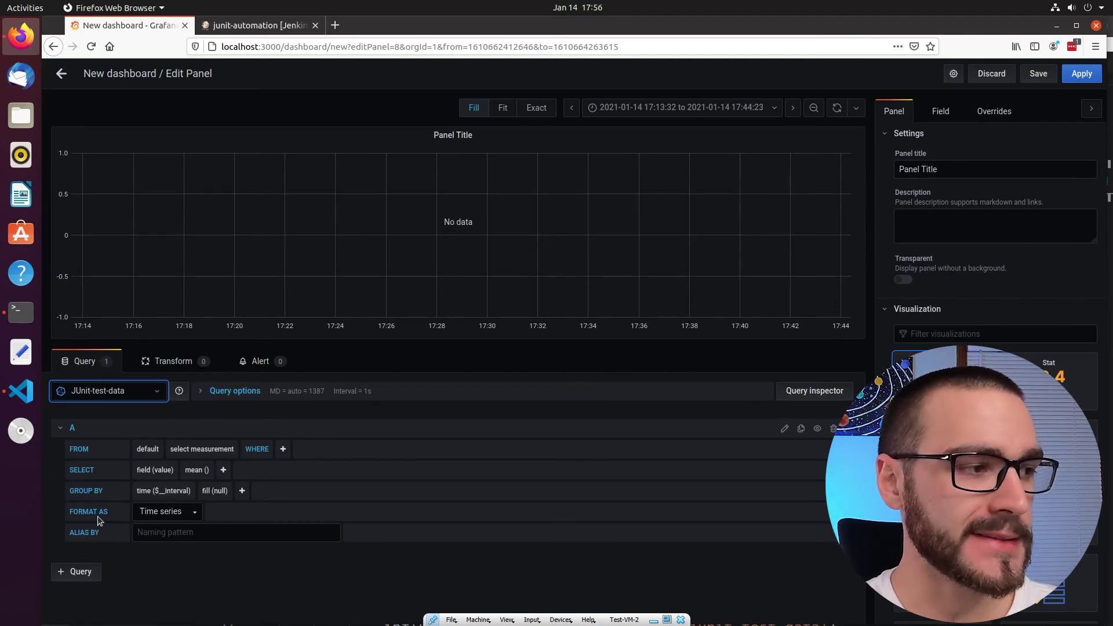
{"action": "left_click", "coordinate": [172, 516]}
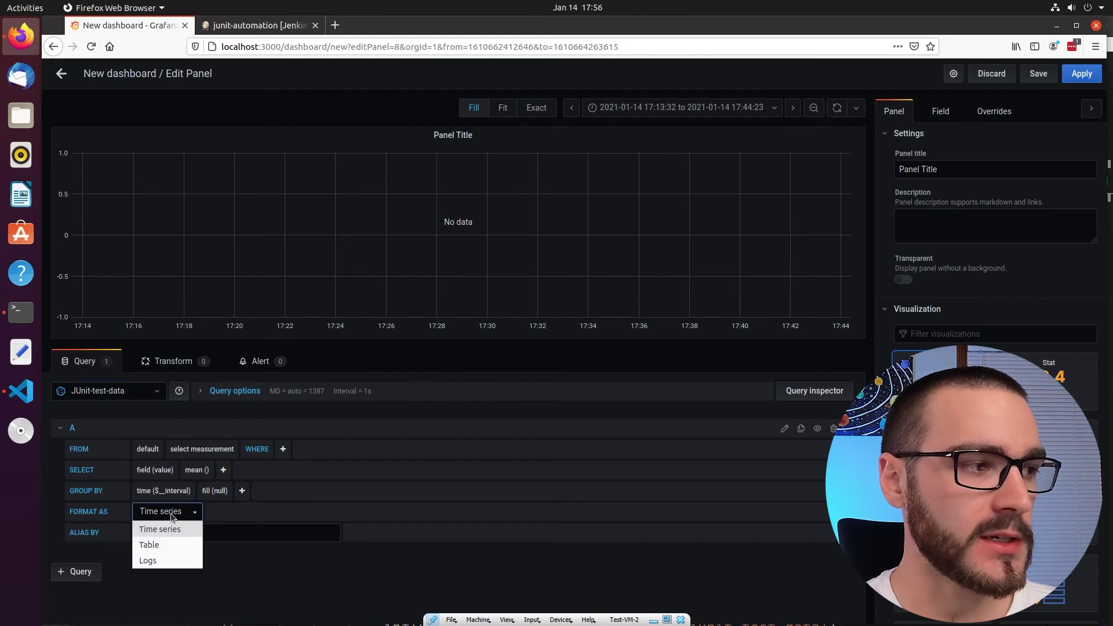
{"action": "left_click", "coordinate": [191, 550]}
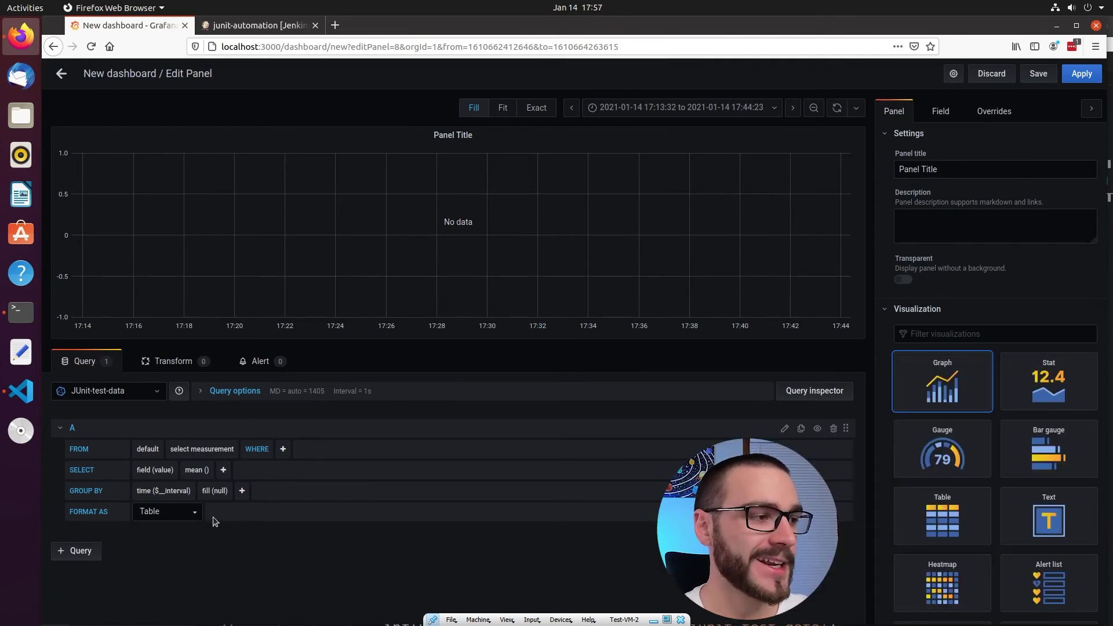
- Use the Table visualization and select field(test_status) from junit_data without mean
{"action": "left_click", "coordinate": [914, 514]}
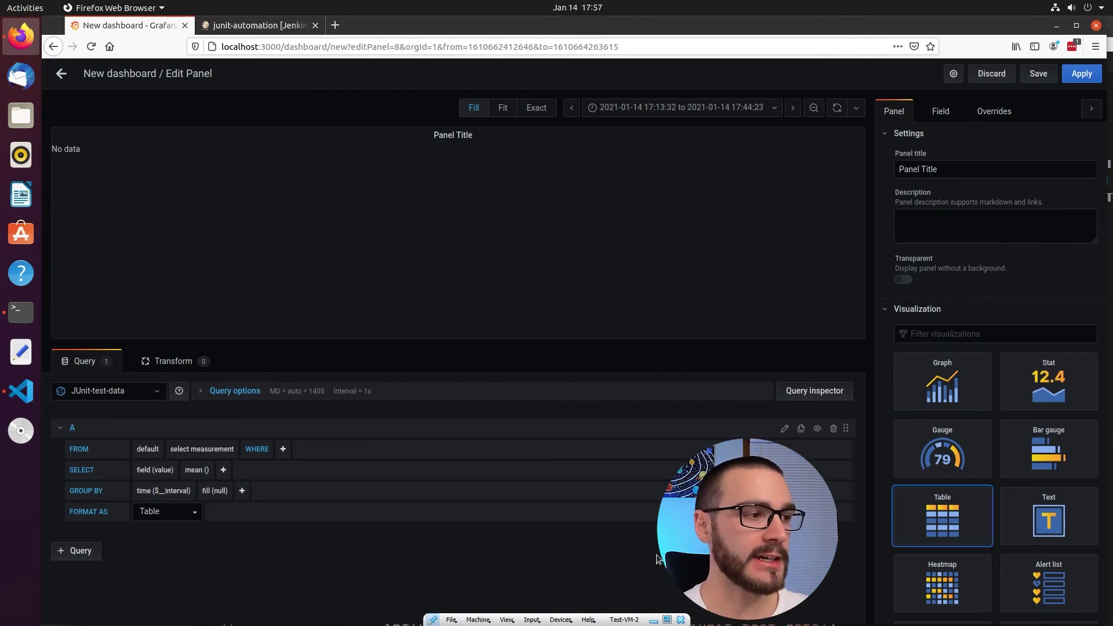
{"action": "left_click", "coordinate": [219, 447]}
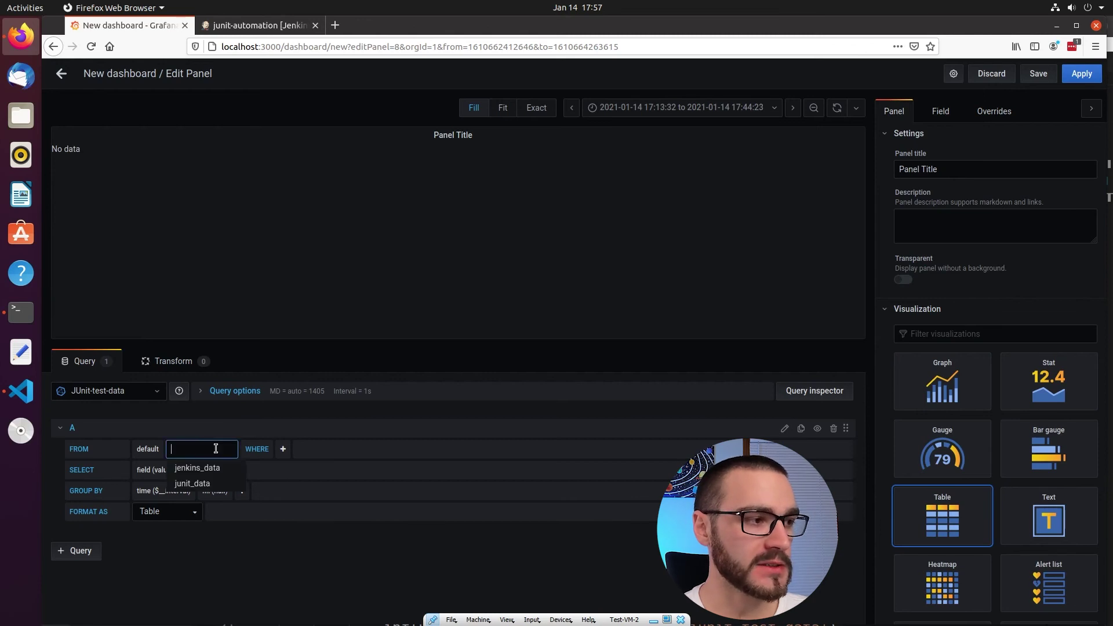
{"action": "left_click", "coordinate": [229, 484]}
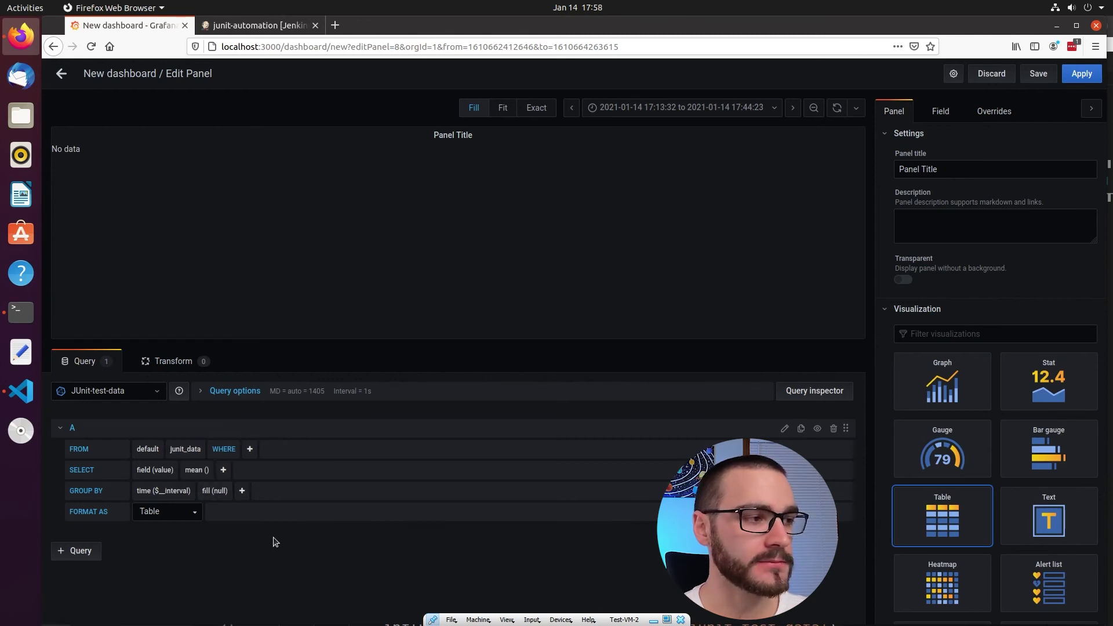
{"action": "left_click", "coordinate": [196, 470]}
{"action": "left_click", "coordinate": [224, 490]}
{"action": "left_click", "coordinate": [163, 469]}
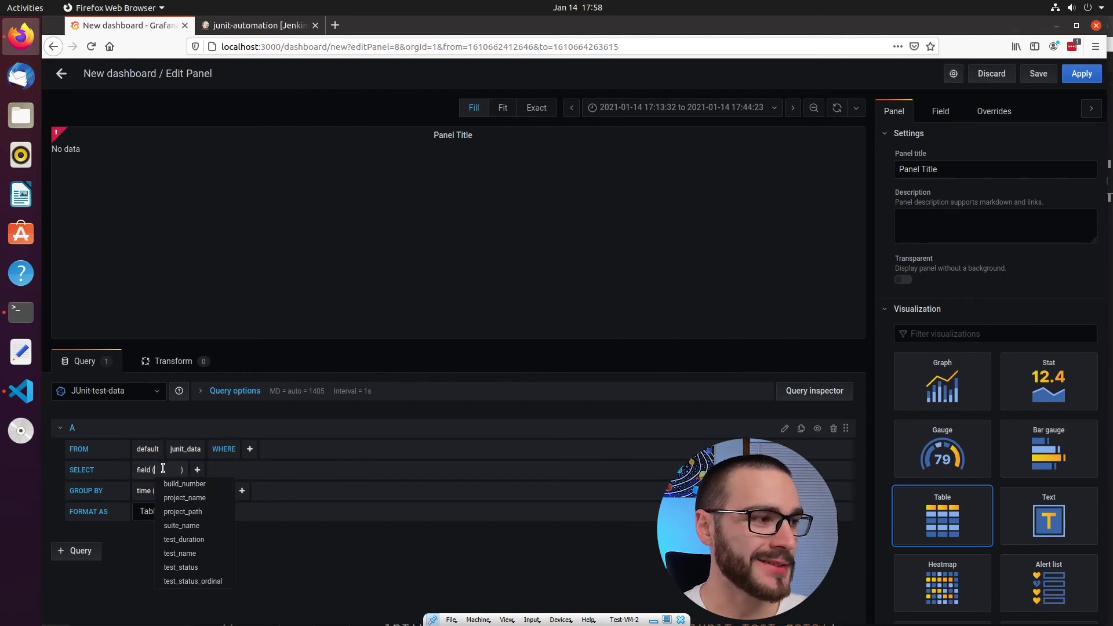
{"action": "left_click", "coordinate": [204, 568]}
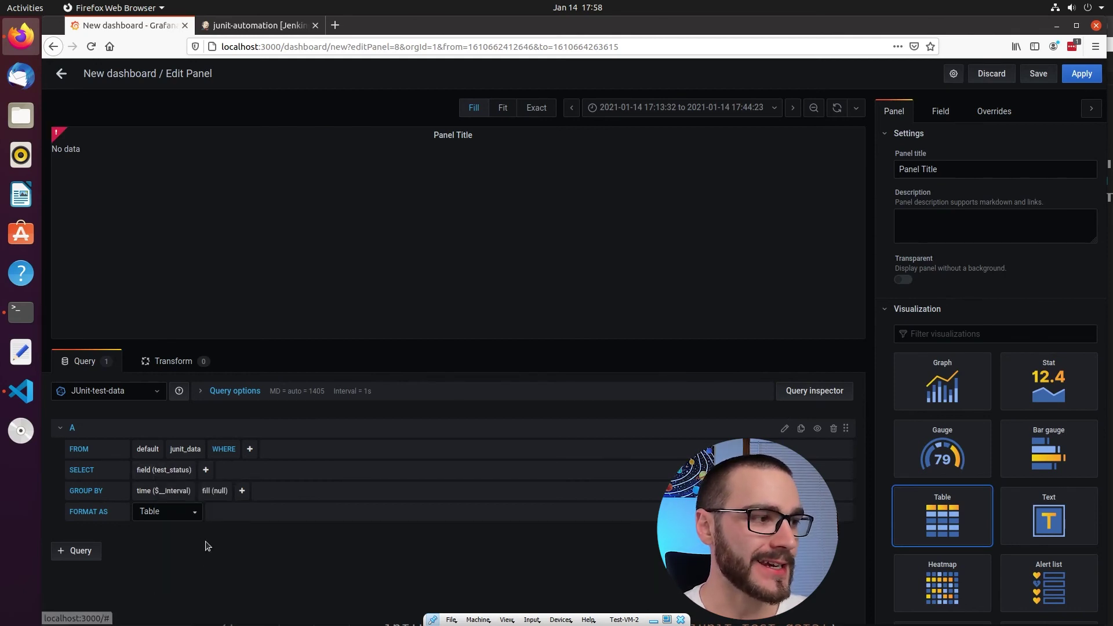
- Replace the time and fill(null) groupings with GROUP BY tag(test_name)
{"action": "left_click", "coordinate": [145, 491]}
{"action": "left_click", "coordinate": [188, 511]}
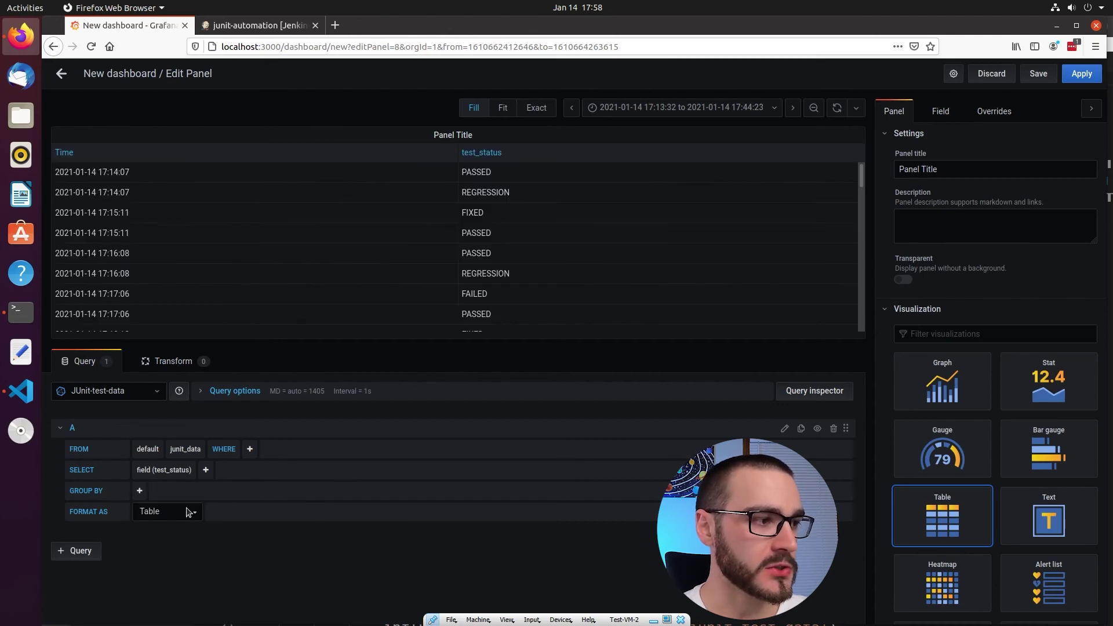
{"action": "left_click", "coordinate": [140, 491]}
{"action": "scroll", "coordinate": [154, 583], "scroll_direction": "down", "scroll_amount": 2}
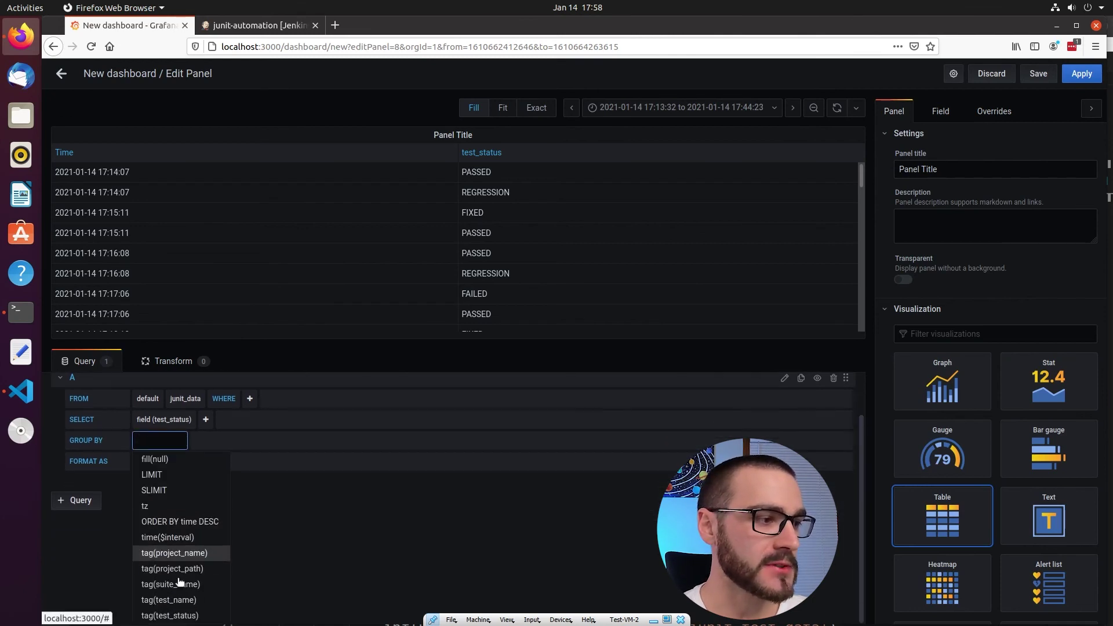
{"action": "left_click", "coordinate": [171, 600]}
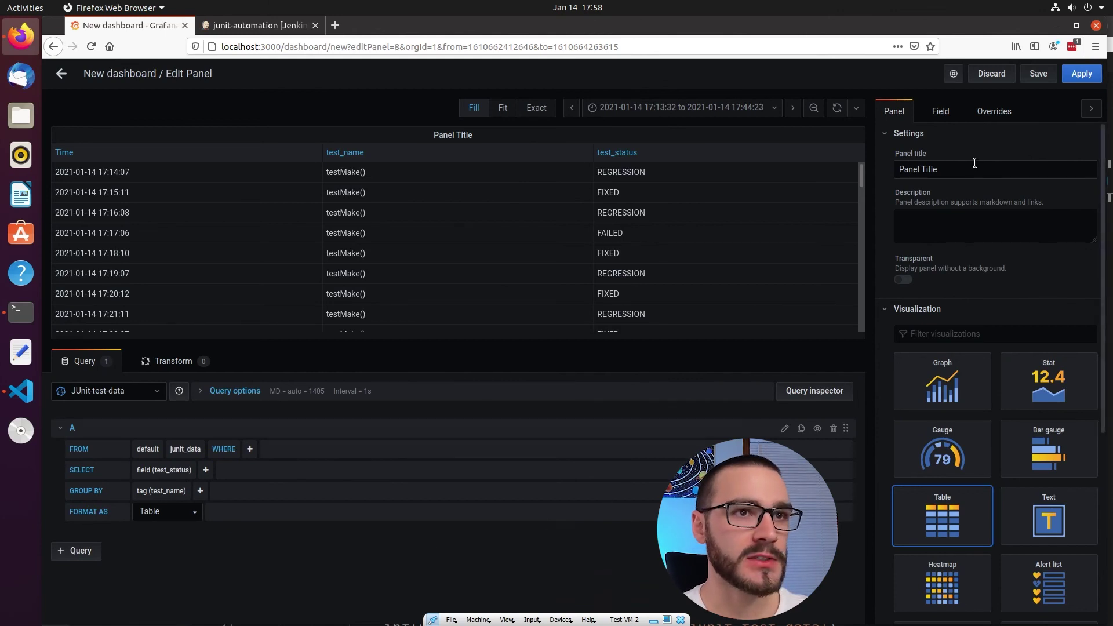
- Title the panel 'Test Status Table' and apply it to the dashboard
{"action": "left_click_drag", "start_coordinate": [974, 169], "coordinate": [872, 165]}
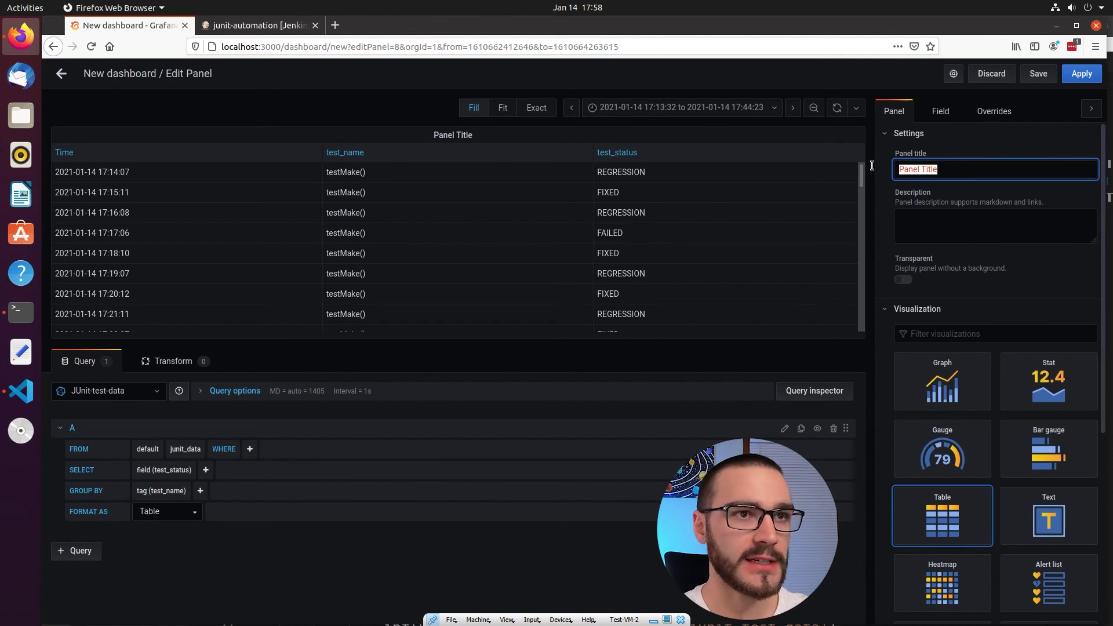
{"action": "type", "text": "Test Status Table"}
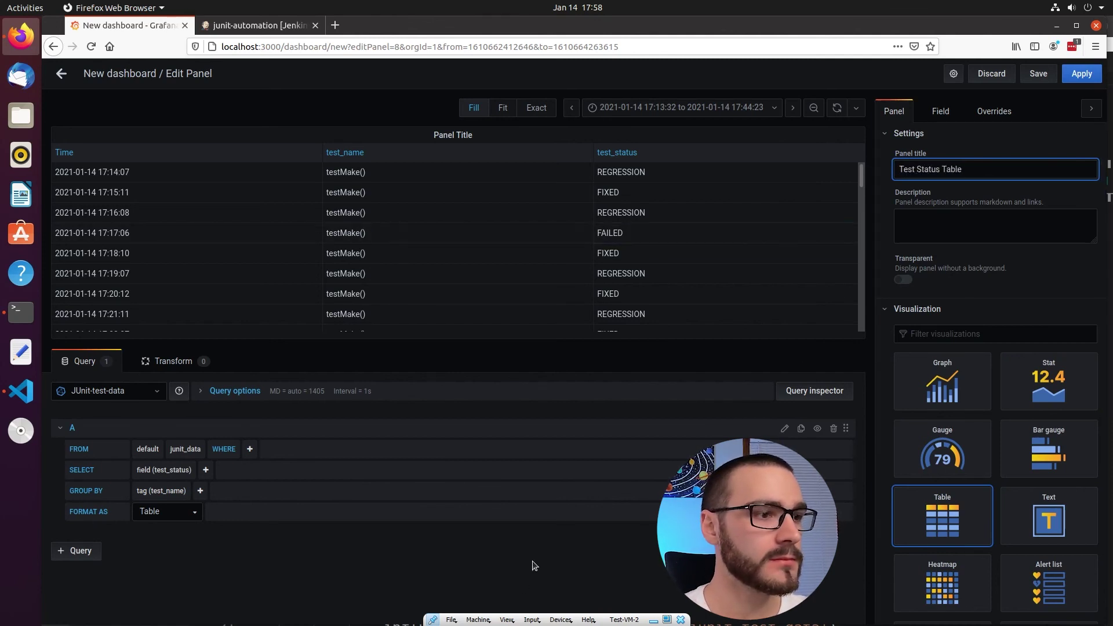
{"action": "left_click", "coordinate": [536, 552]}
{"action": "left_click", "coordinate": [1081, 74]}
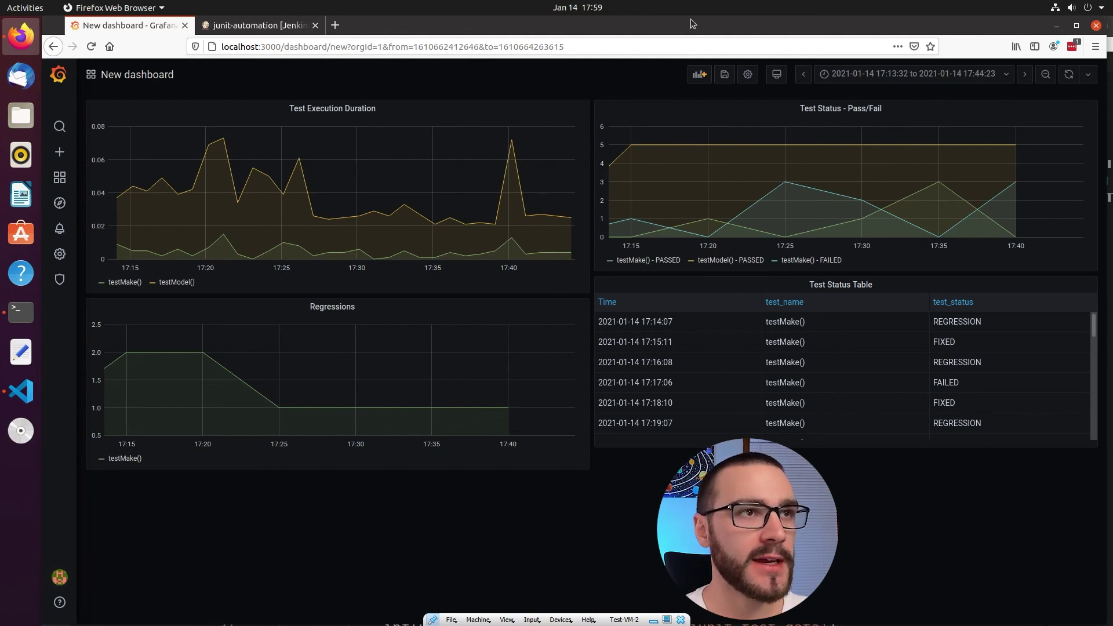
- Save the dashboard as 'JUnit 5 Test Reports' in the General folder
{"action": "left_click", "coordinate": [725, 74]}
{"action": "triple_click", "coordinate": [562, 177]}
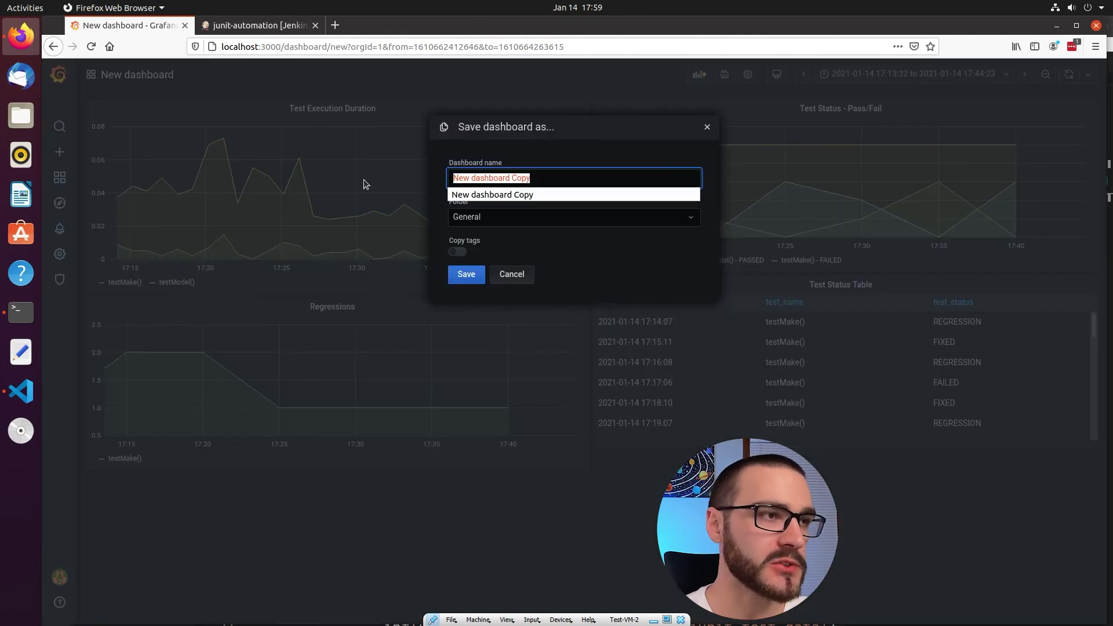
{"action": "type", "text": "JU"}
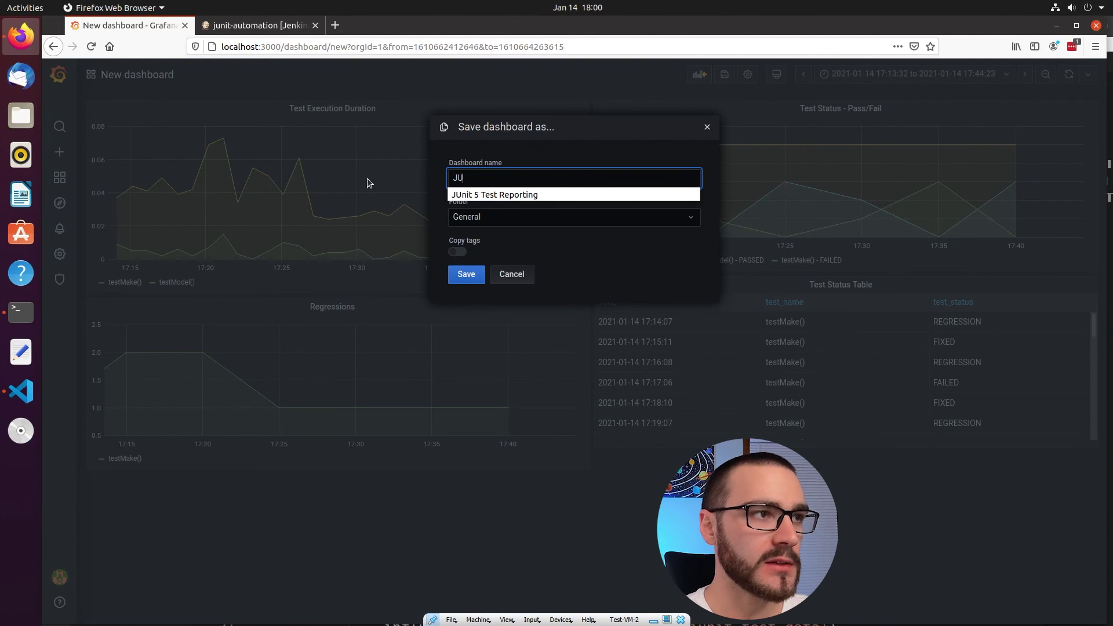
{"action": "type", "text": "nit 5 T"}
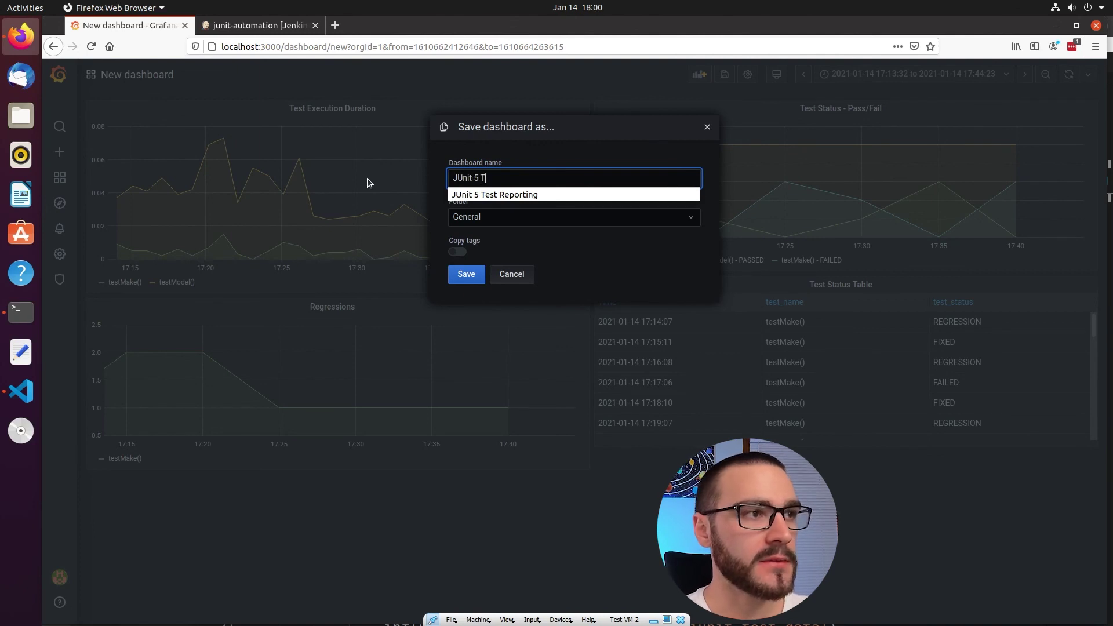
{"action": "type", "text": "est Reports"}
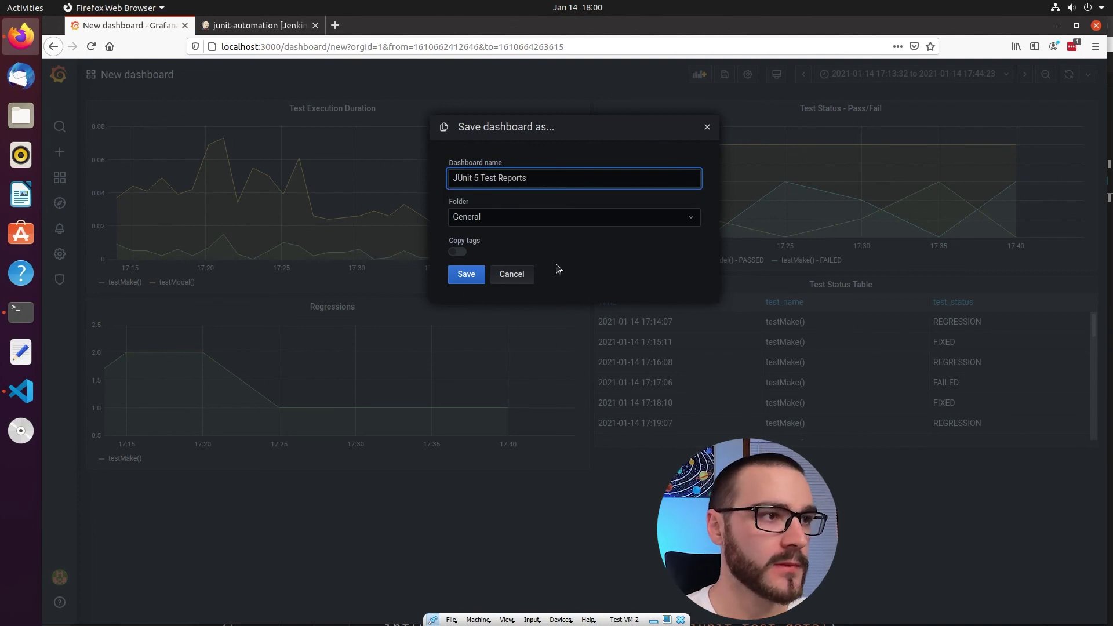
{"action": "left_click", "coordinate": [466, 275]}
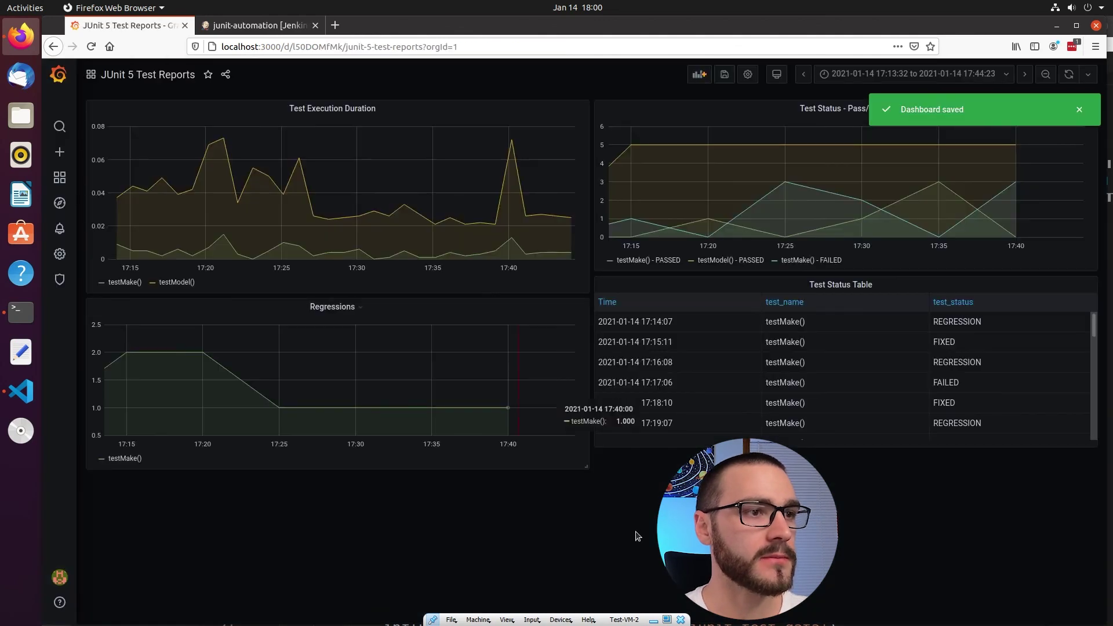